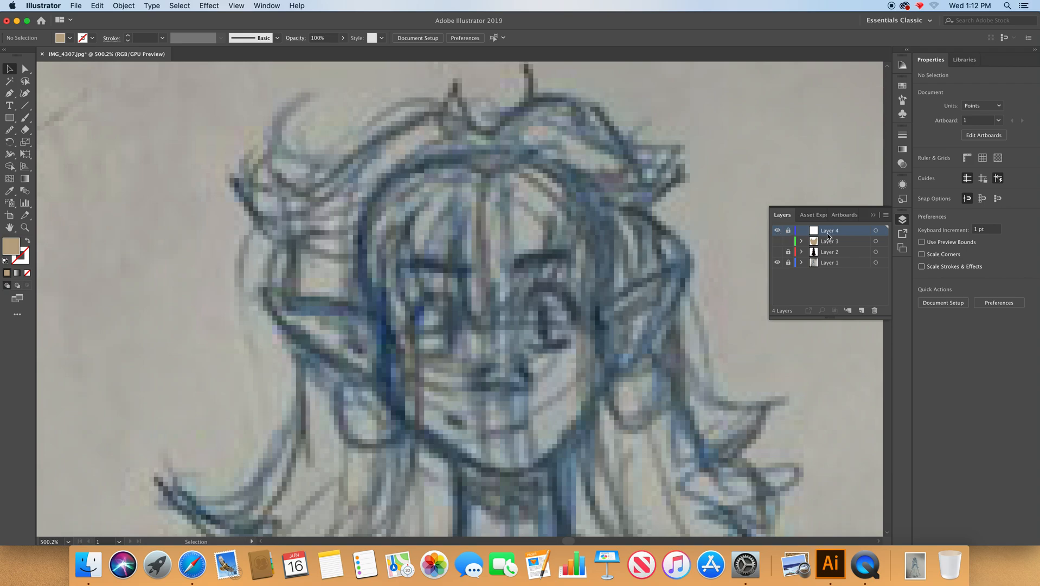
Show Layer 3 and Layer 2 over the sketch to review their shapes, and hide both layers again.
click(777, 242)
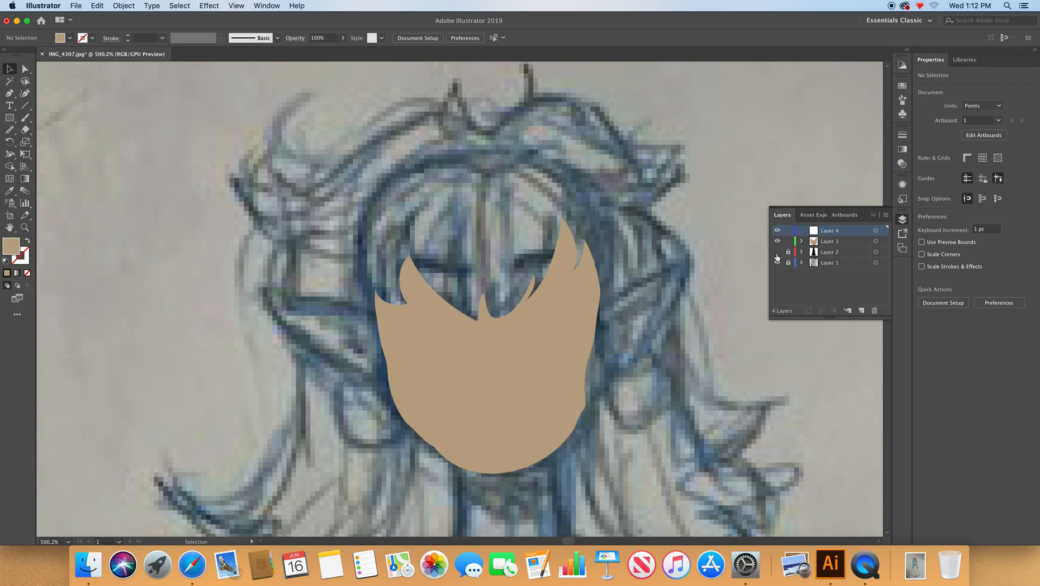
click(777, 253)
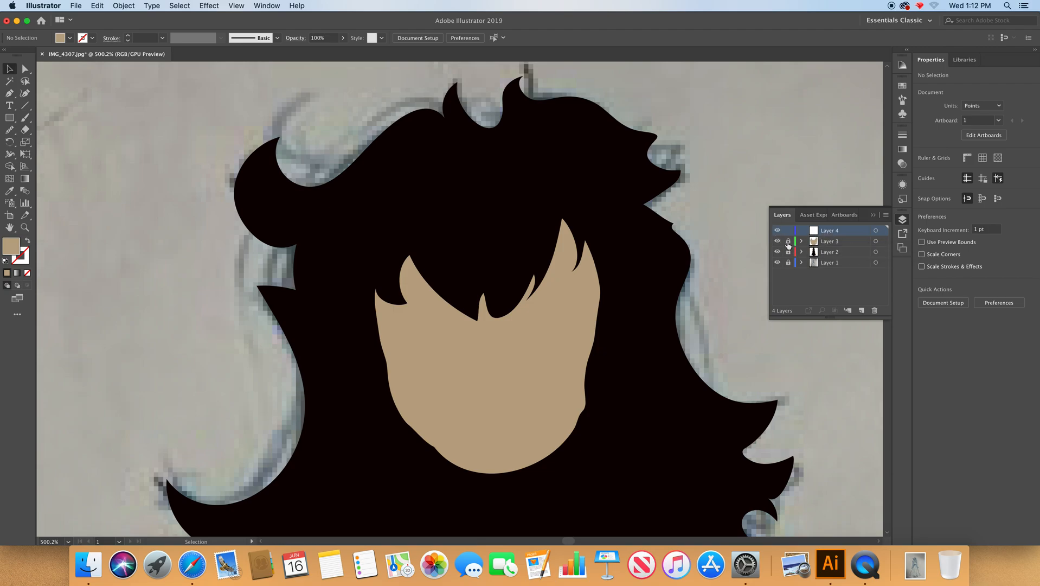
click(777, 241)
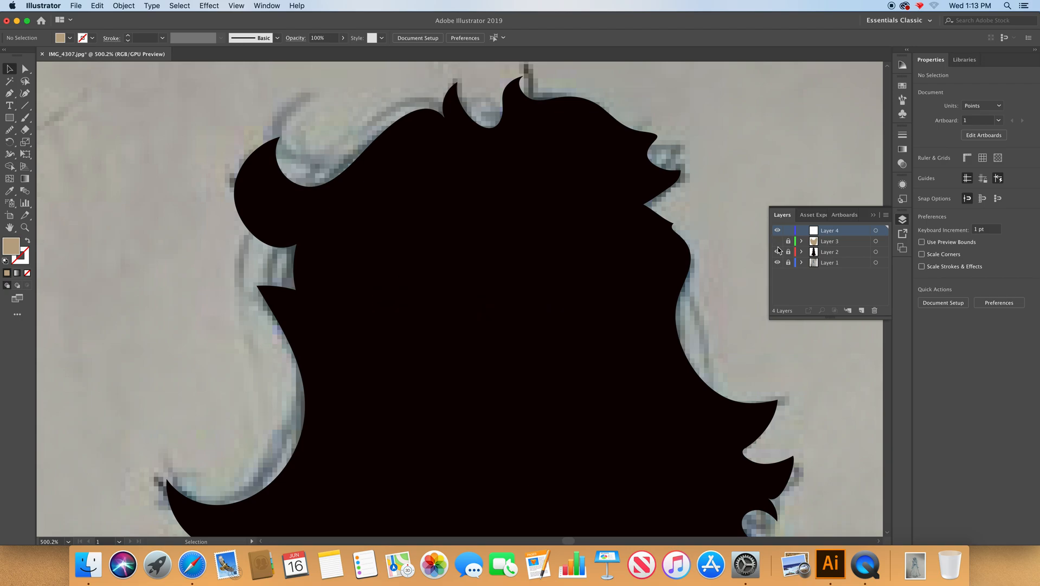
click(778, 252)
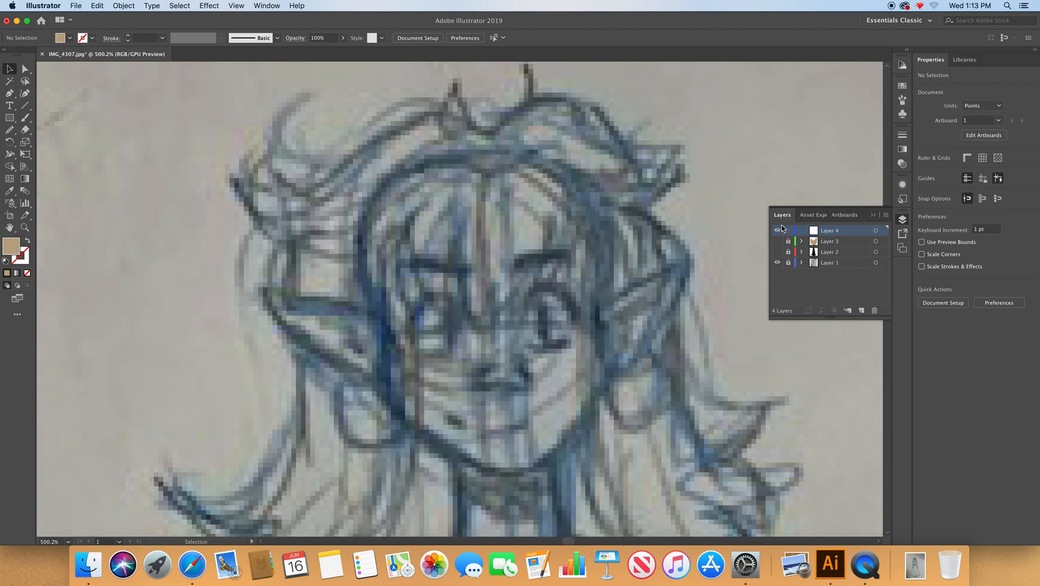
Rename Layer 1 as Image and Layer 2 as Silhouette.
double_click(835, 231)
double_click(834, 262)
text(Image)
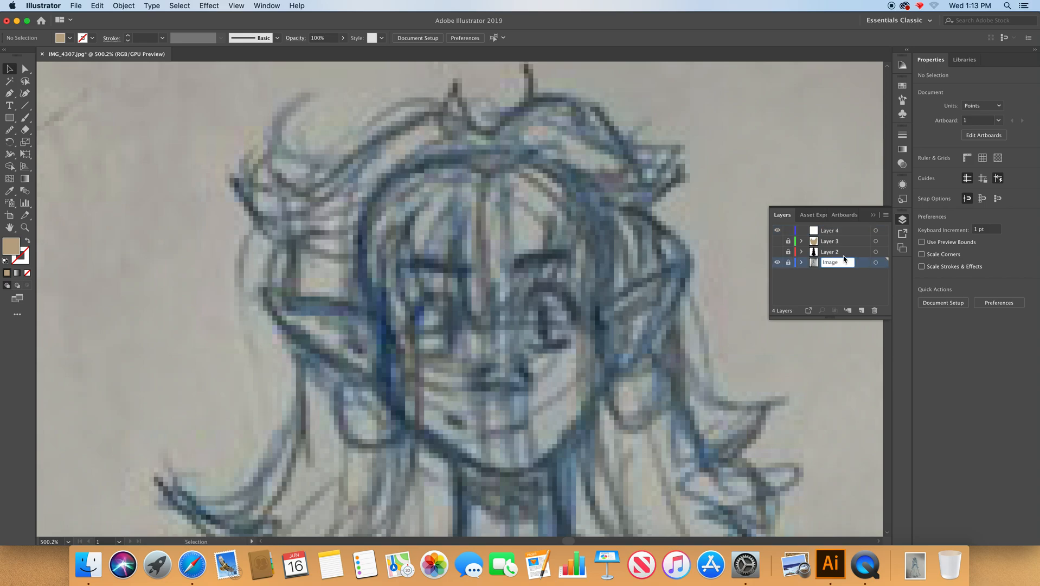
key(Return)
double_click(838, 253)
text(Sil)
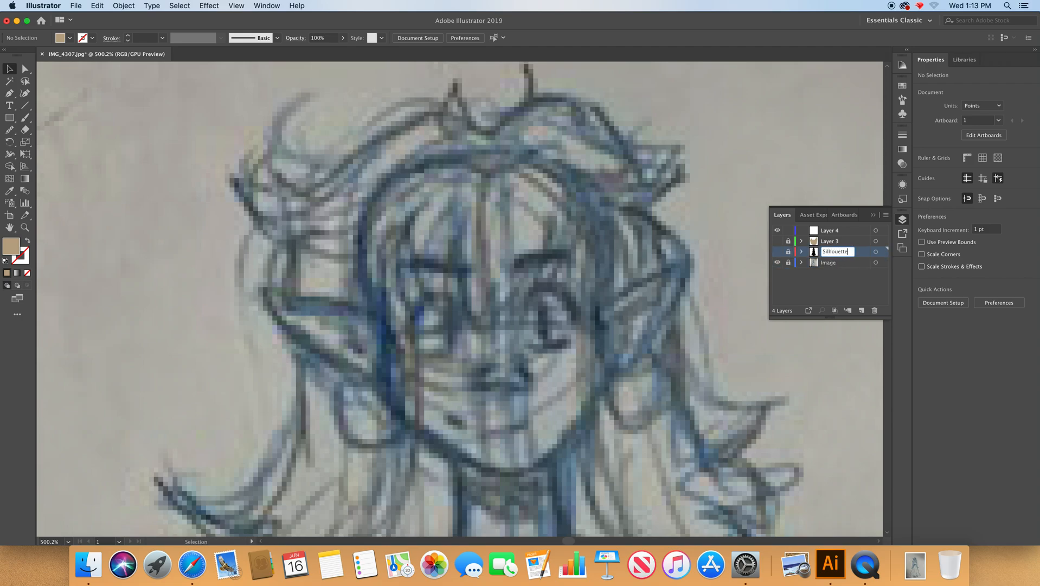
text(houette)
Rename Layer 3 as Face and Layer 4 as Features.
click(835, 241)
double_click(834, 242)
text(Face)
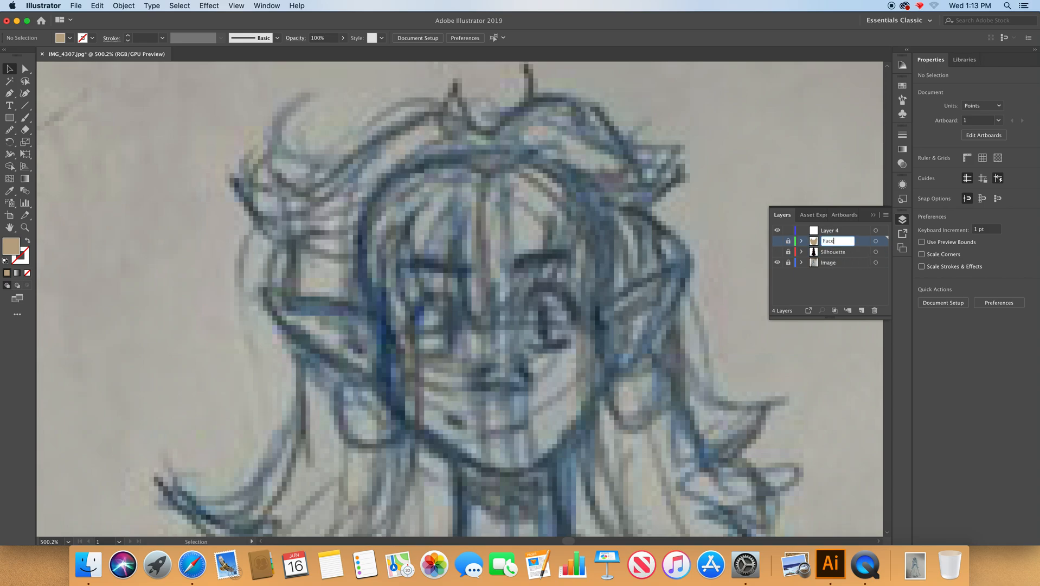
click(838, 236)
double_click(838, 236)
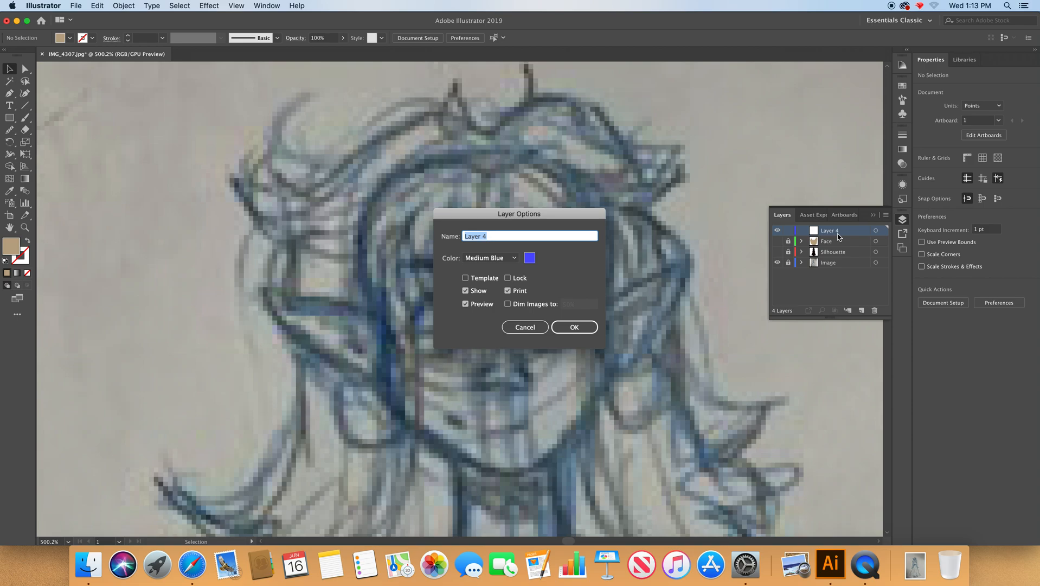
text(Fe)
click(574, 326)
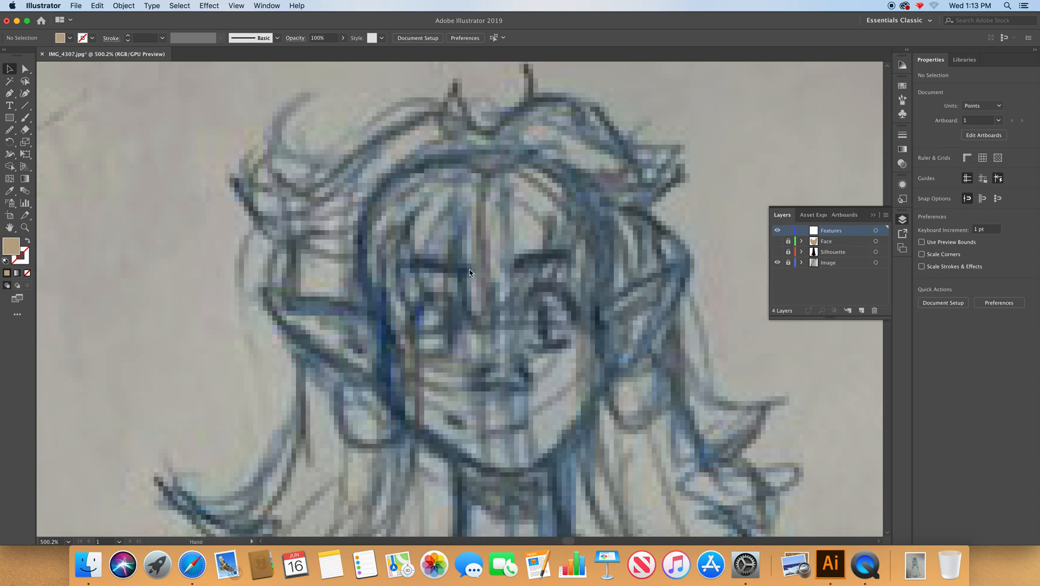
key(super+space)
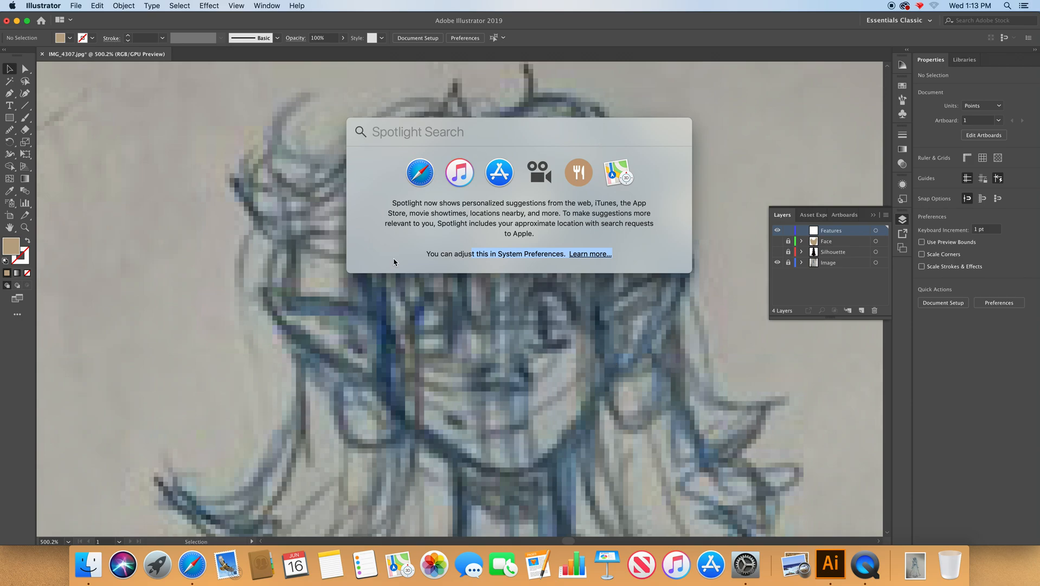
click(12, 5)
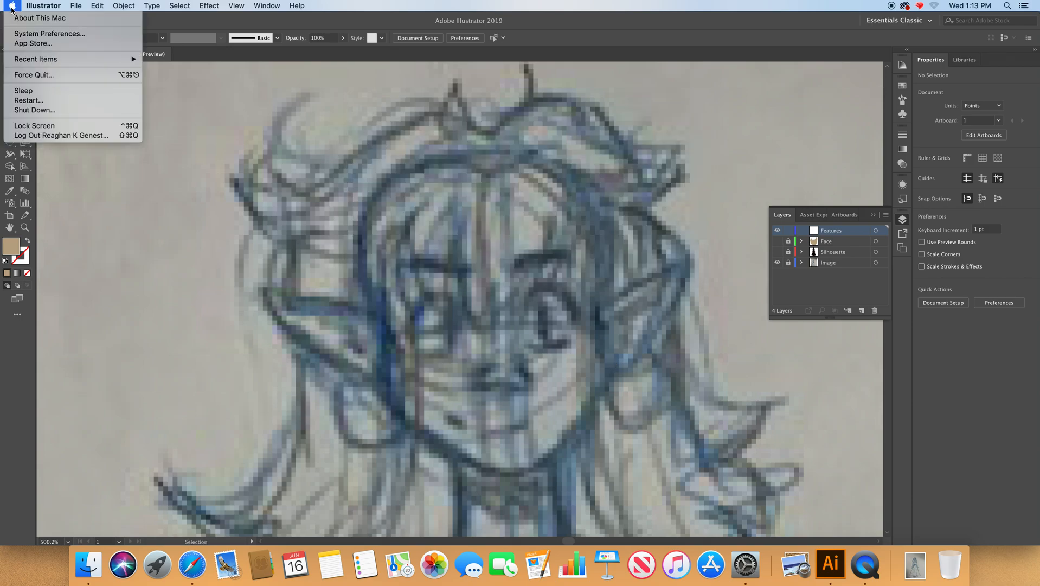
click(30, 35)
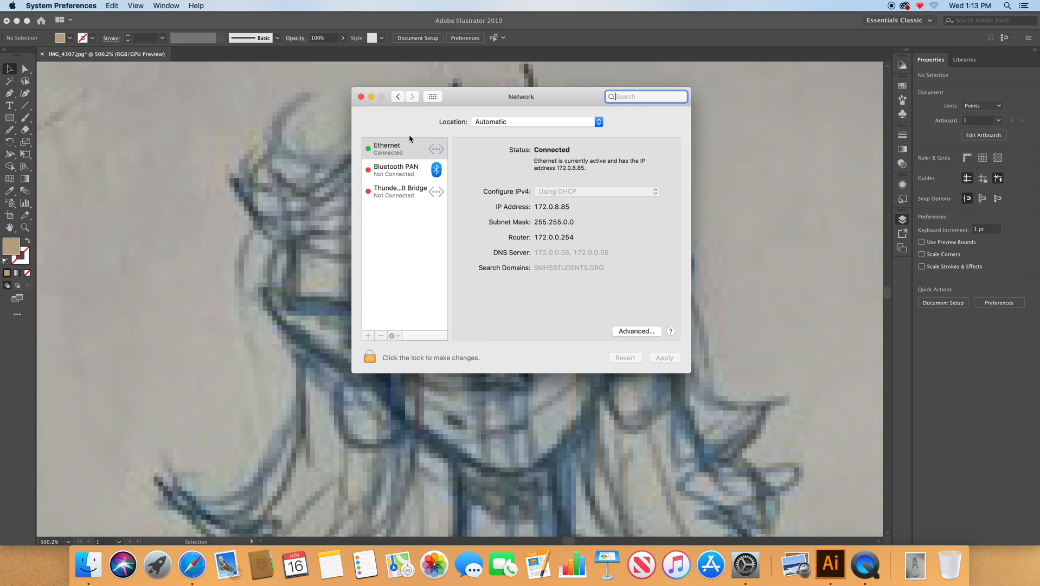
click(361, 97)
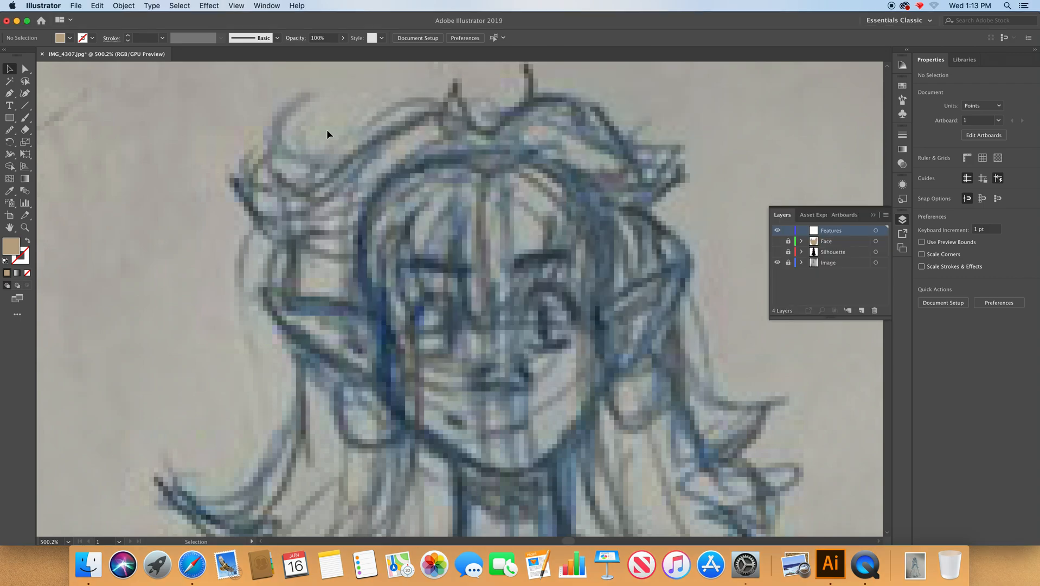
In System Preferences, disable the keyboard shortcut for Show Spotlight search and close the preferences.
click(11, 5)
click(34, 34)
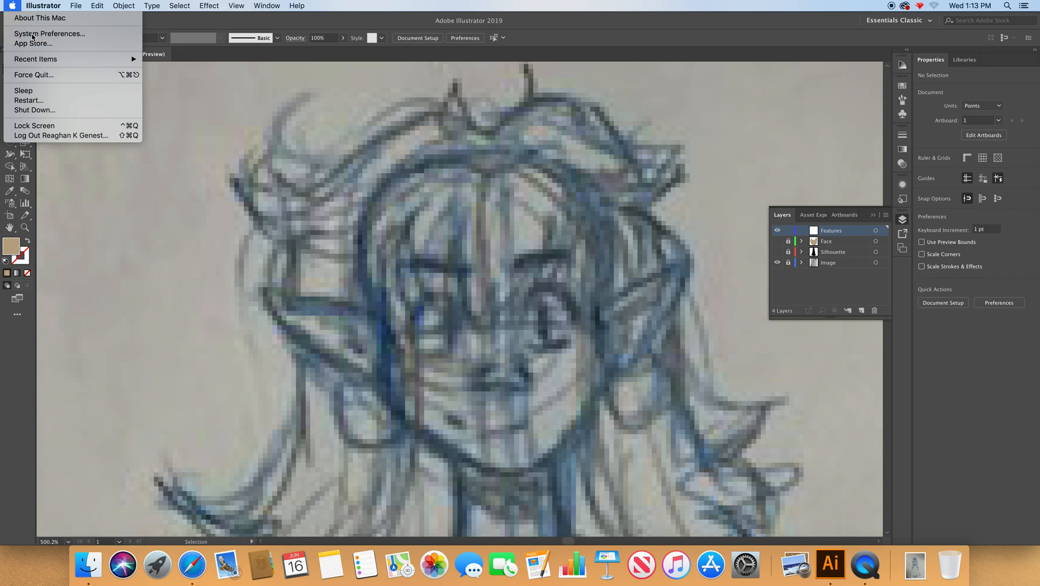
click(621, 139)
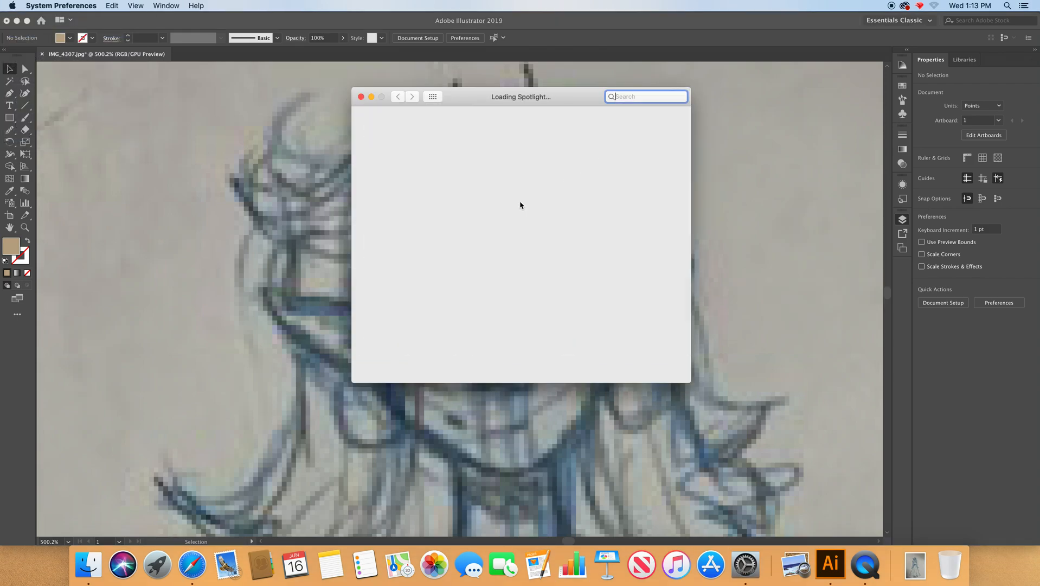
click(385, 375)
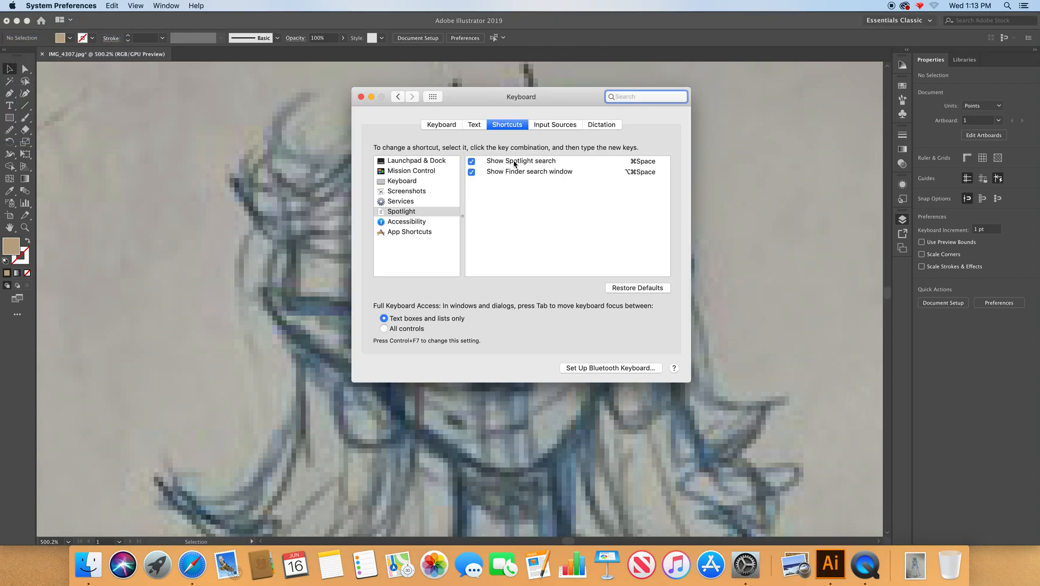
click(471, 162)
click(360, 96)
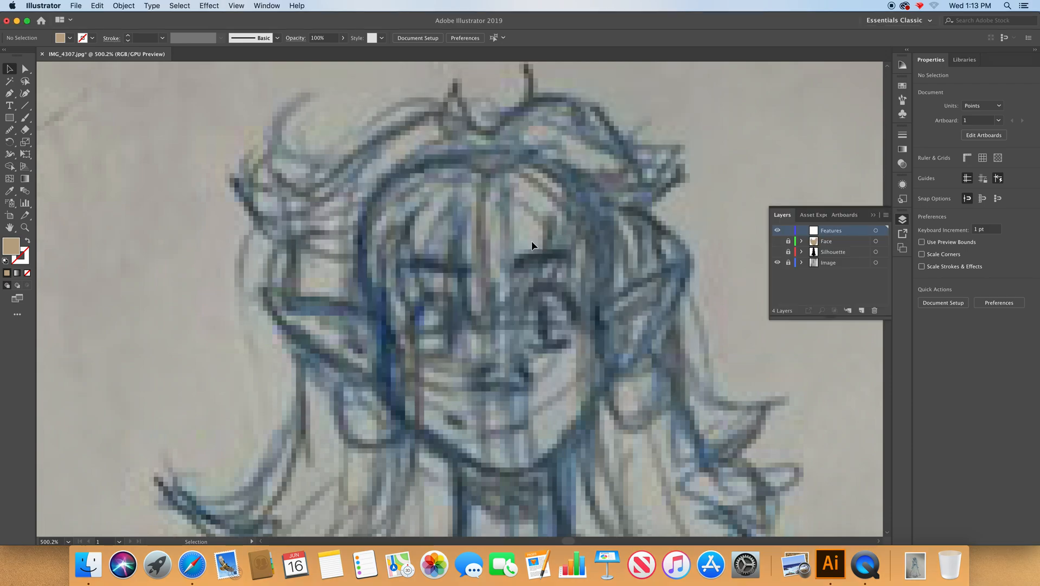
Activate the Pencil tool over the sketched eyes and set its fidelity to fully Accurate.
key(super+space)
click(476, 232)
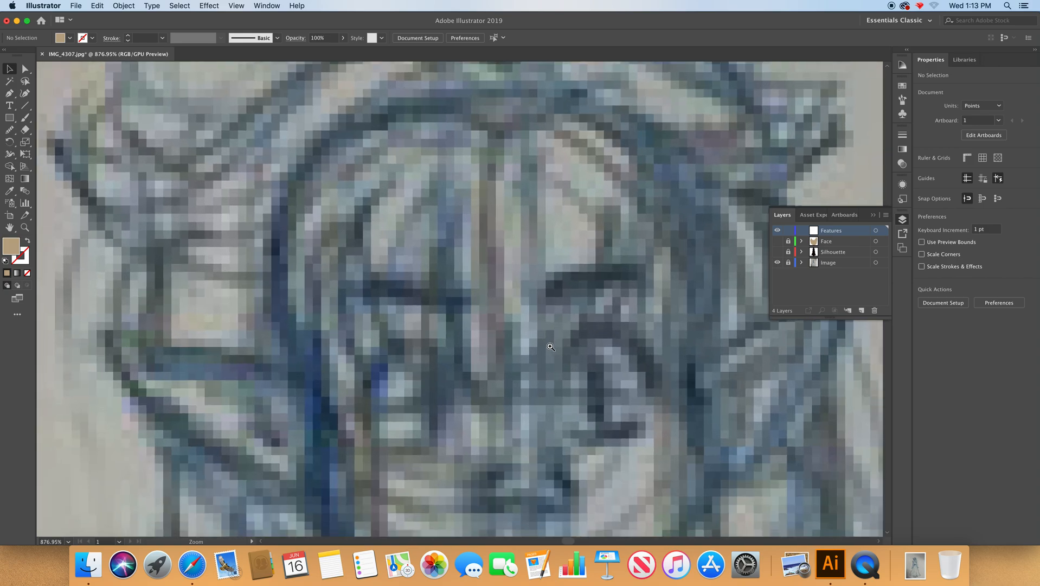
click(510, 279)
drag(509, 279, 482, 259)
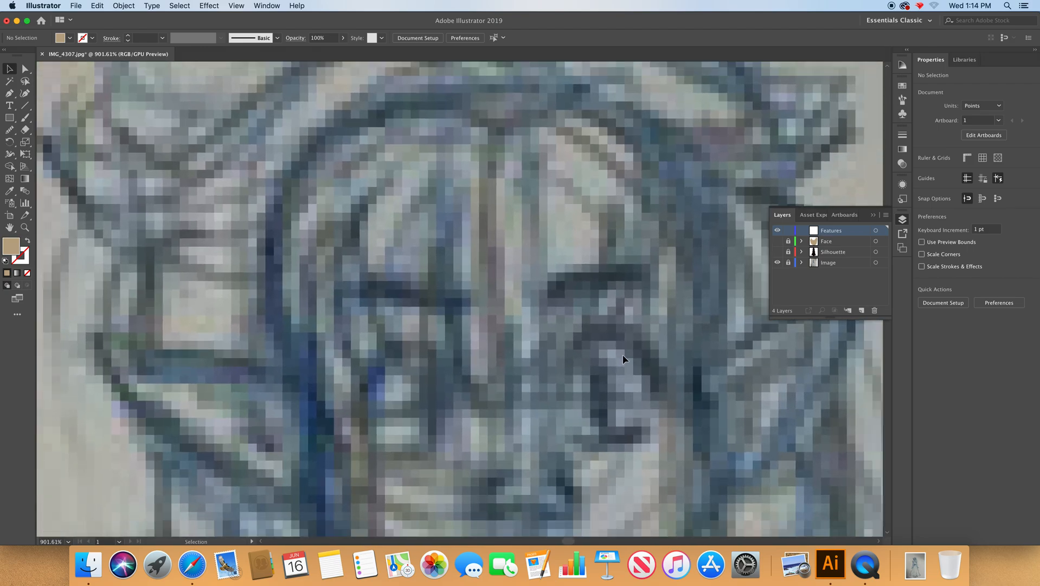
drag(626, 360, 431, 237)
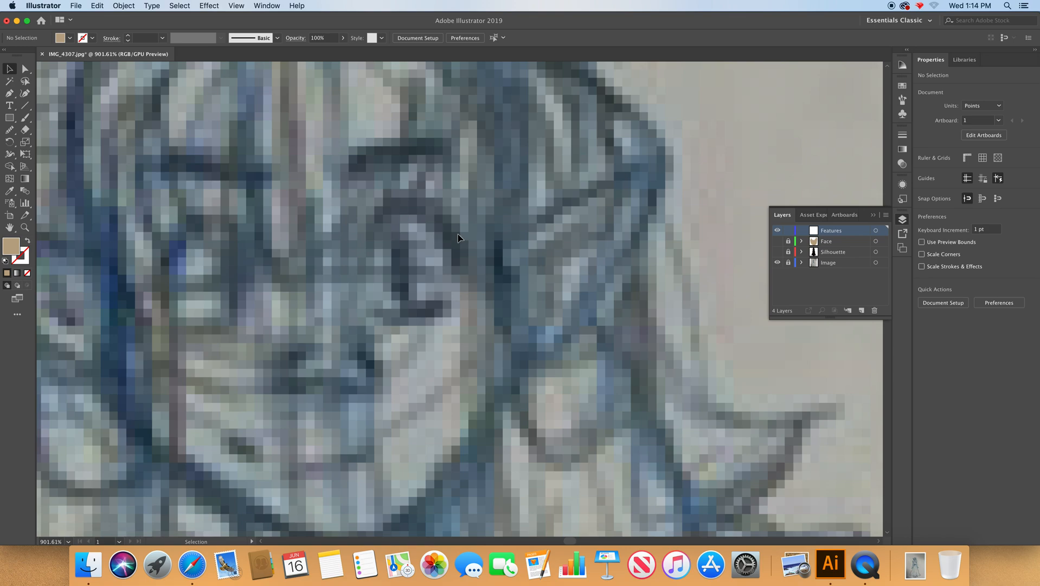
key(n)
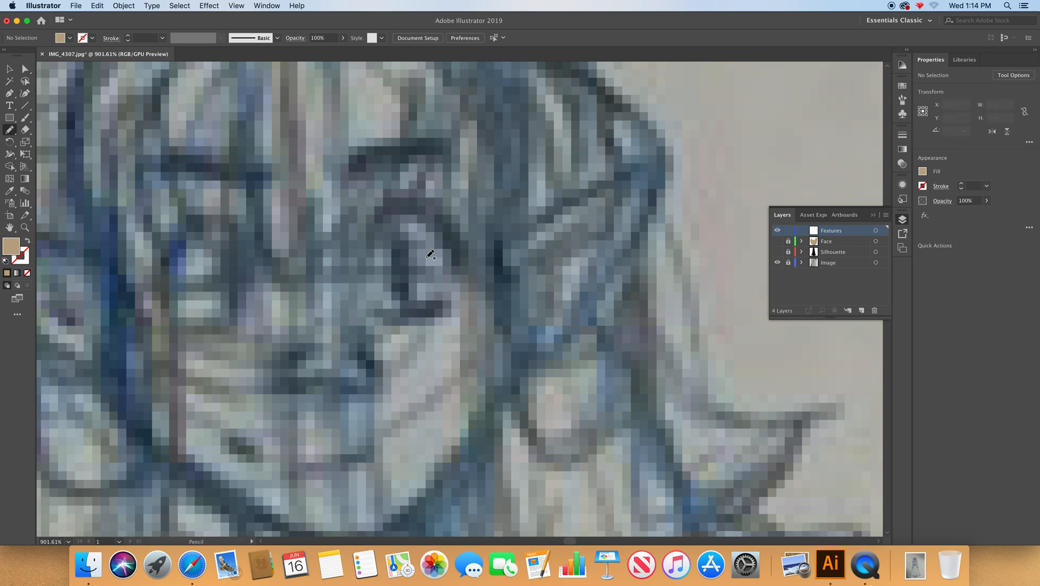
double_click(9, 131)
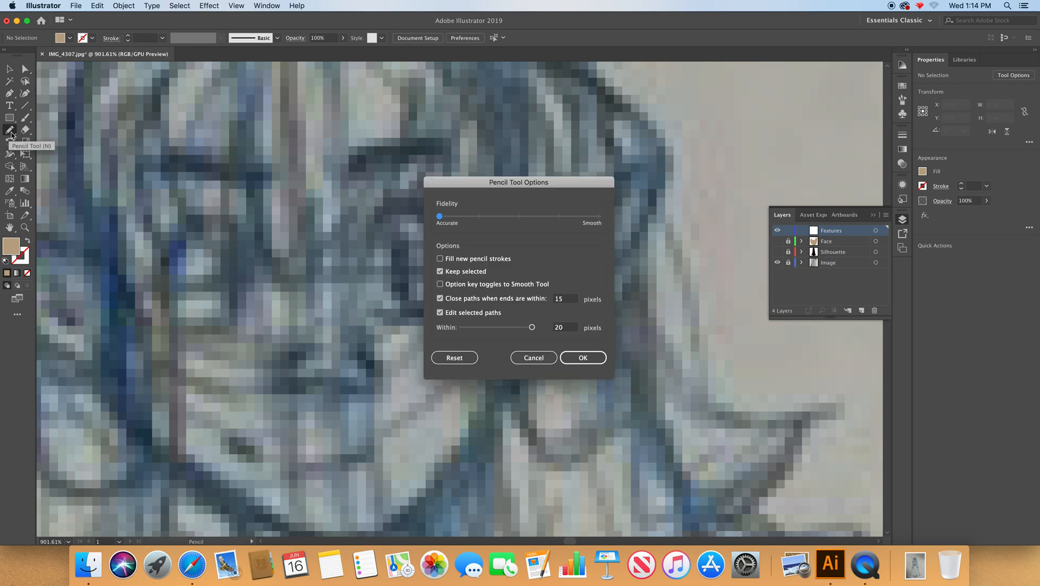
click(520, 216)
drag(520, 216, 391, 212)
click(582, 357)
Trace a closed freehand outline, about 16.7 by 15.7 pt, around the right-hand eye on the Features layer.
mouse_move(475, 255)
mouse_down()
mouse_move(450, 233)
mouse_move(393, 205)
mouse_move(354, 274)
mouse_up()
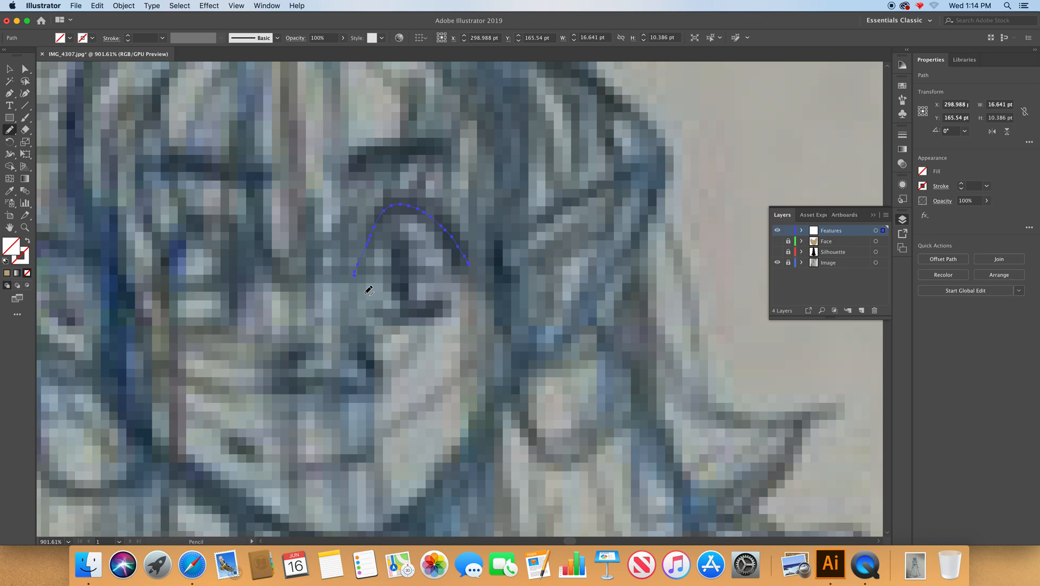
mouse_move(369, 294)
mouse_down()
mouse_move(392, 312)
mouse_move(445, 305)
mouse_up()
drag(448, 305, 472, 270)
drag(474, 265, 474, 264)
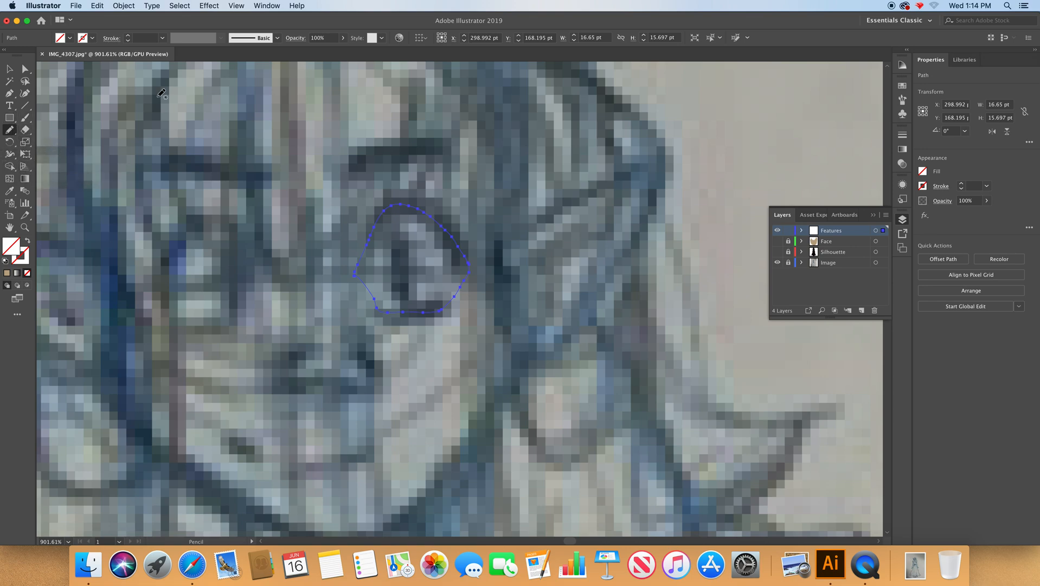
click(267, 6)
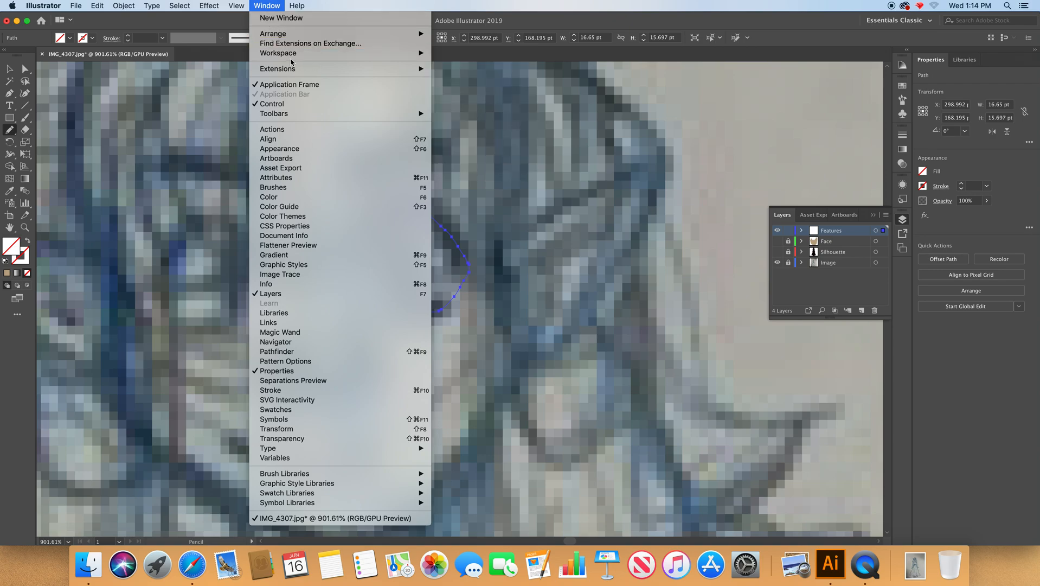
mouse_move(291, 58)
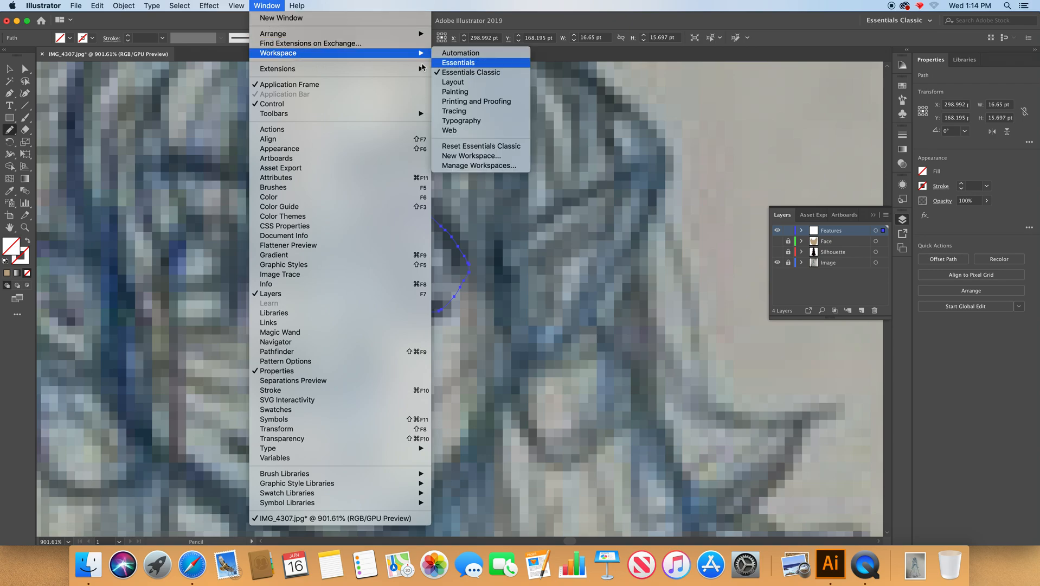
click(258, 7)
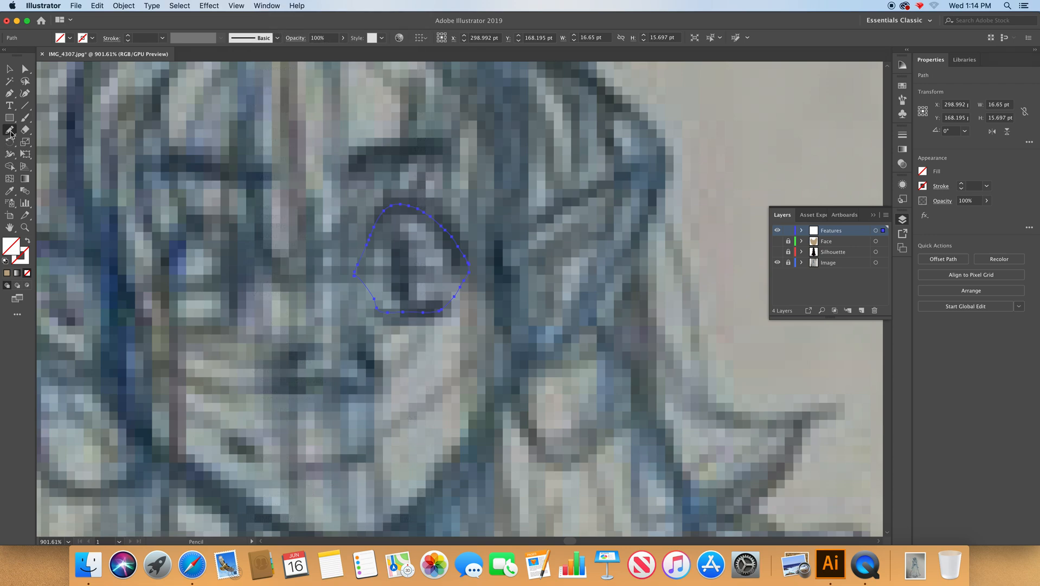
Smooth the lower and side edges of the traced eye outline with the Smooth tool.
click(11, 132)
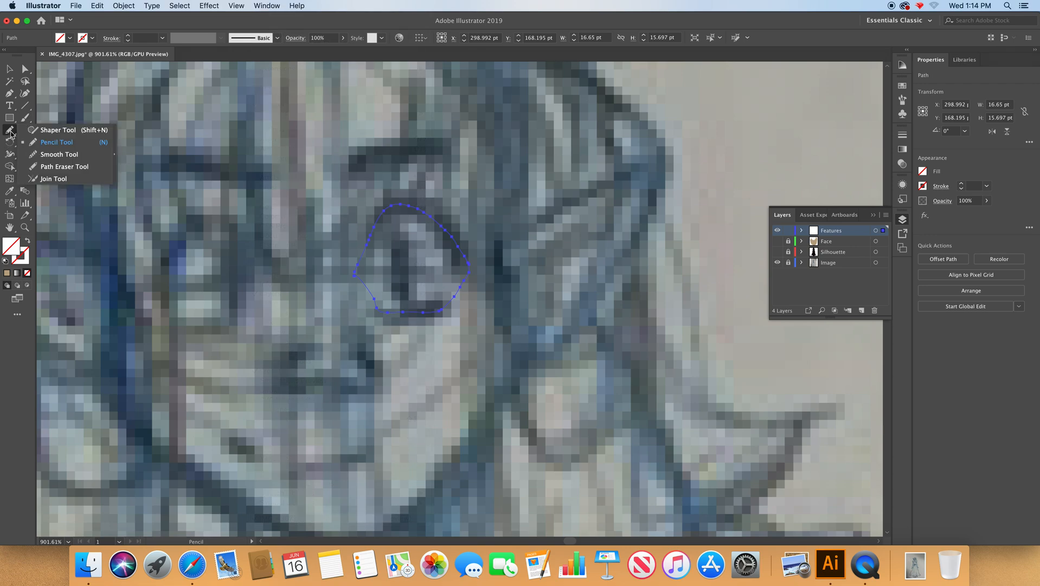
click(62, 142)
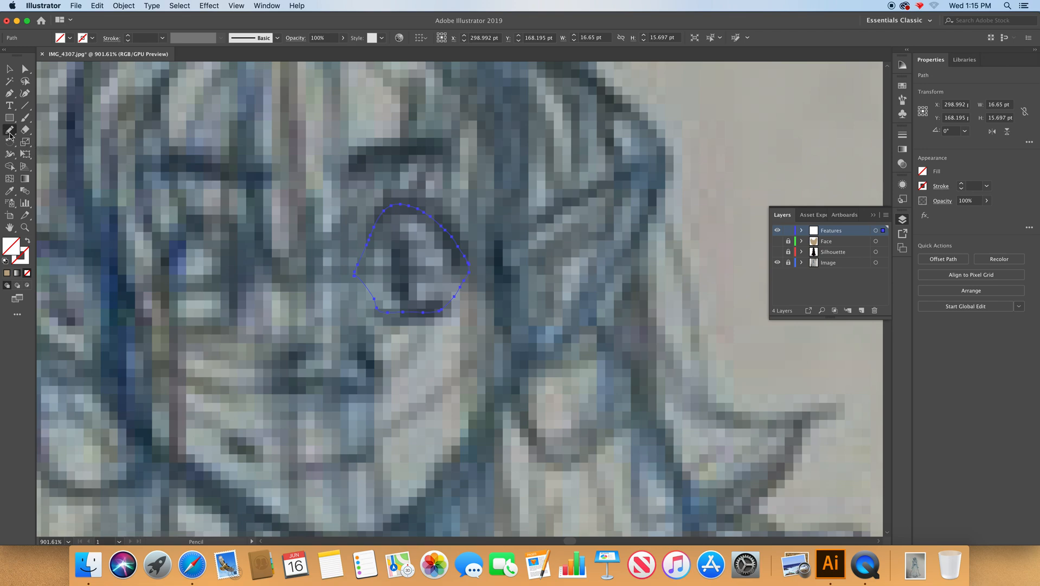
click(10, 133)
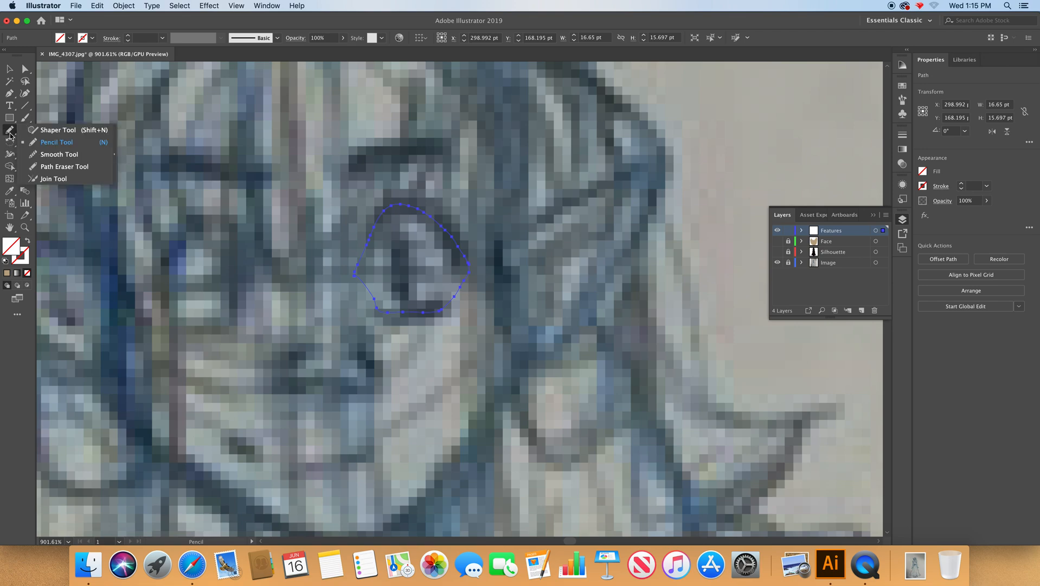
click(56, 155)
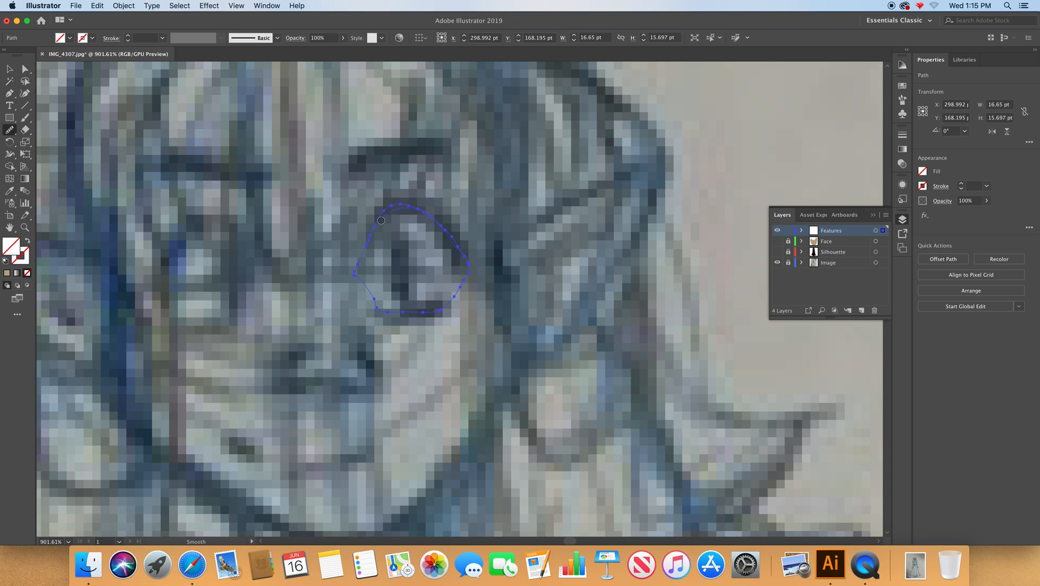
mouse_move(368, 294)
mouse_down()
mouse_move(391, 314)
mouse_move(457, 298)
mouse_up()
mouse_move(375, 296)
mouse_down()
mouse_move(408, 315)
mouse_move(445, 305)
mouse_move(436, 310)
mouse_move(387, 314)
mouse_move(366, 288)
mouse_move(378, 302)
mouse_move(444, 303)
mouse_move(382, 299)
mouse_move(471, 260)
mouse_up()
Fill the traced eye outline with the orange-red swatch and redefine that swatch as CMYK white with C, M and Y at 0.
click(902, 85)
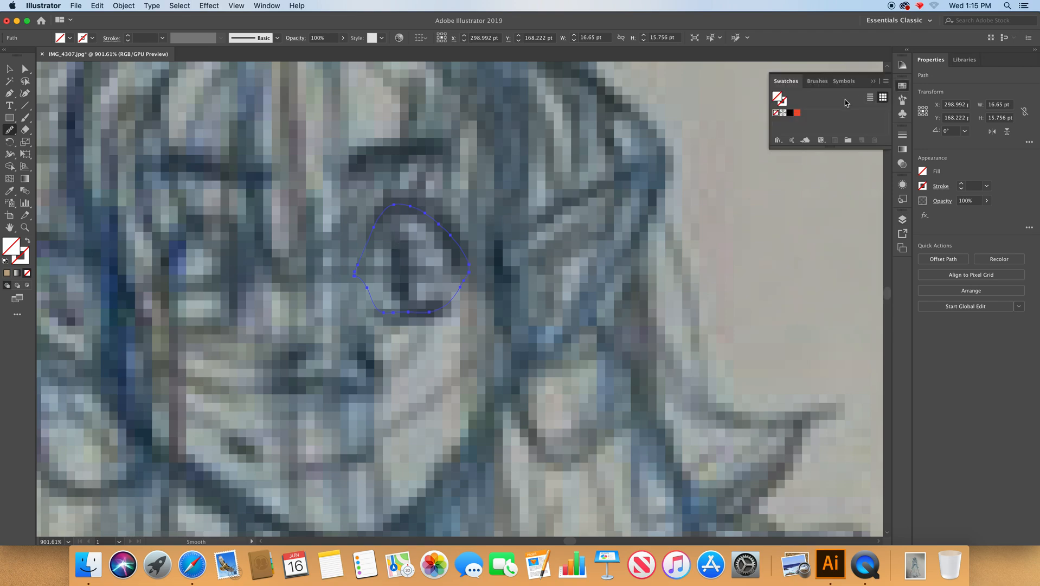
double_click(797, 113)
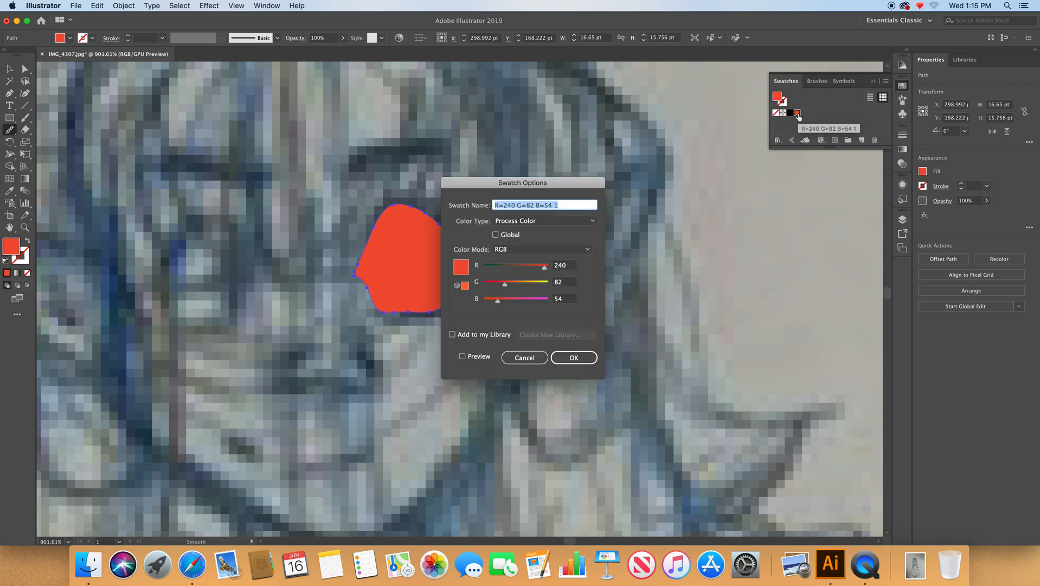
click(534, 250)
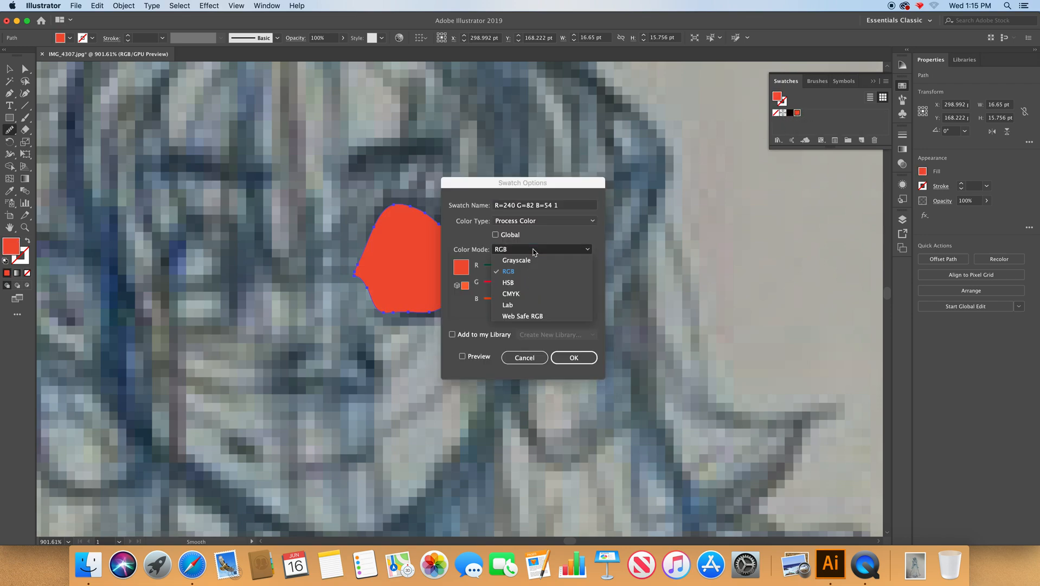
click(512, 294)
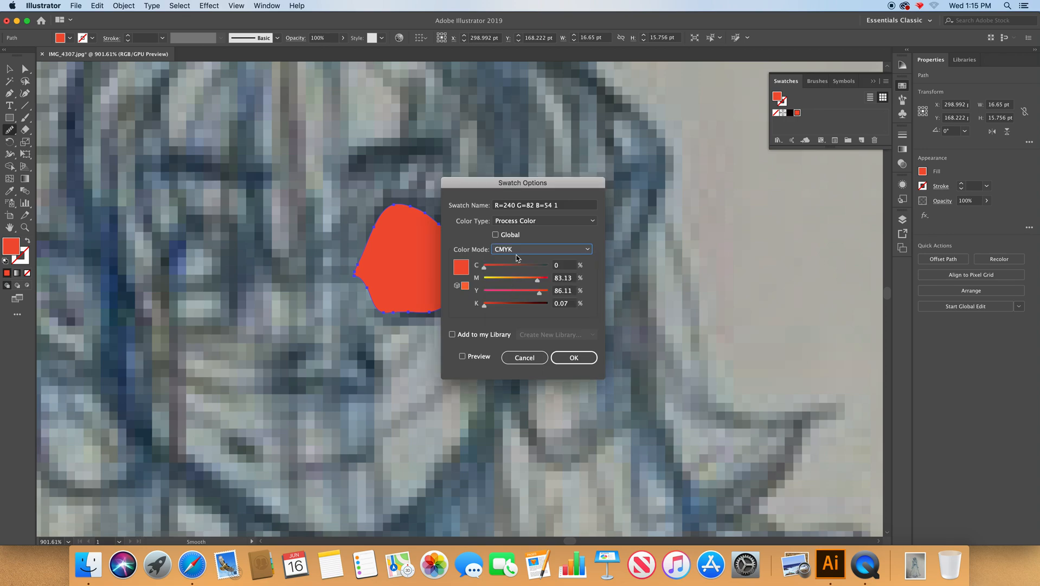
drag(537, 280, 478, 279)
drag(539, 293, 484, 294)
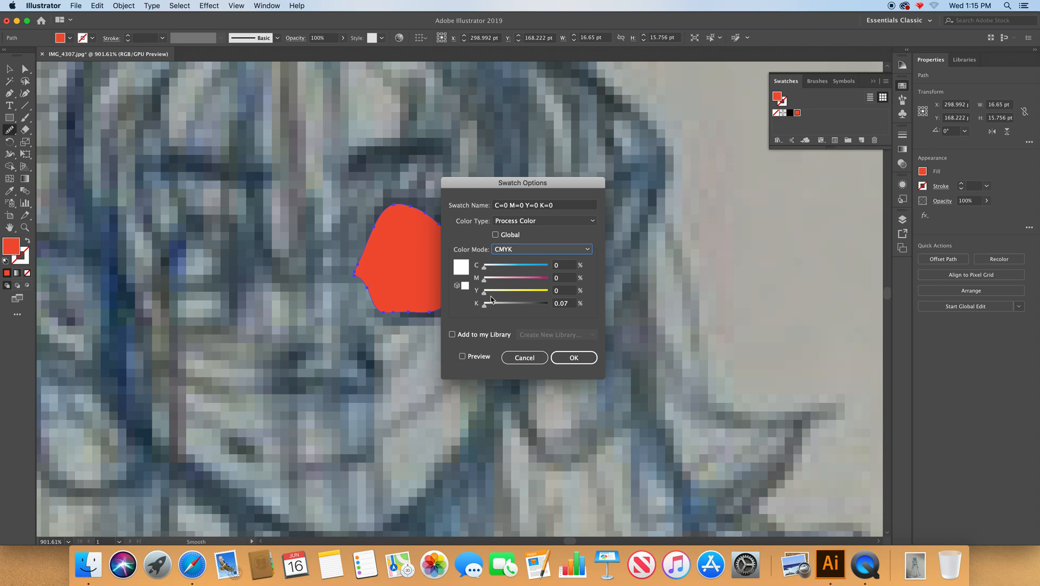
click(581, 360)
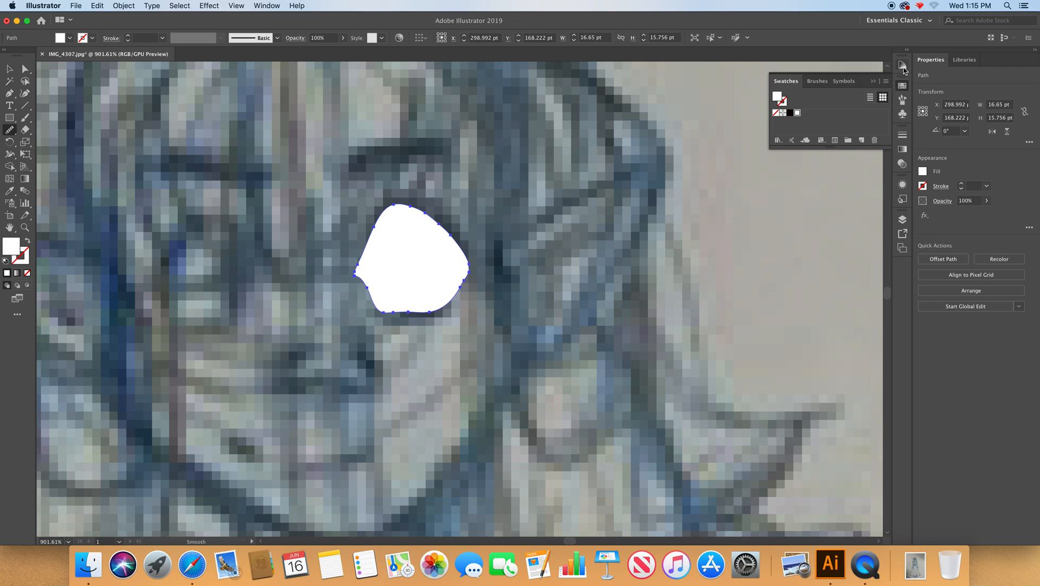
Mix a red, a yellow and a blue from the colour spectrum and save each one as a new swatch.
click(271, 7)
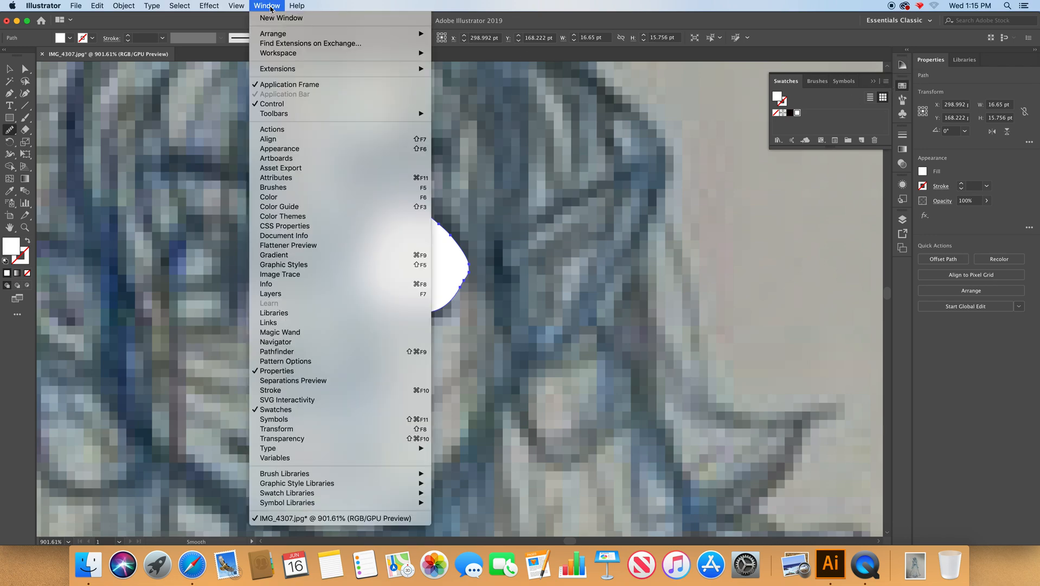
click(288, 197)
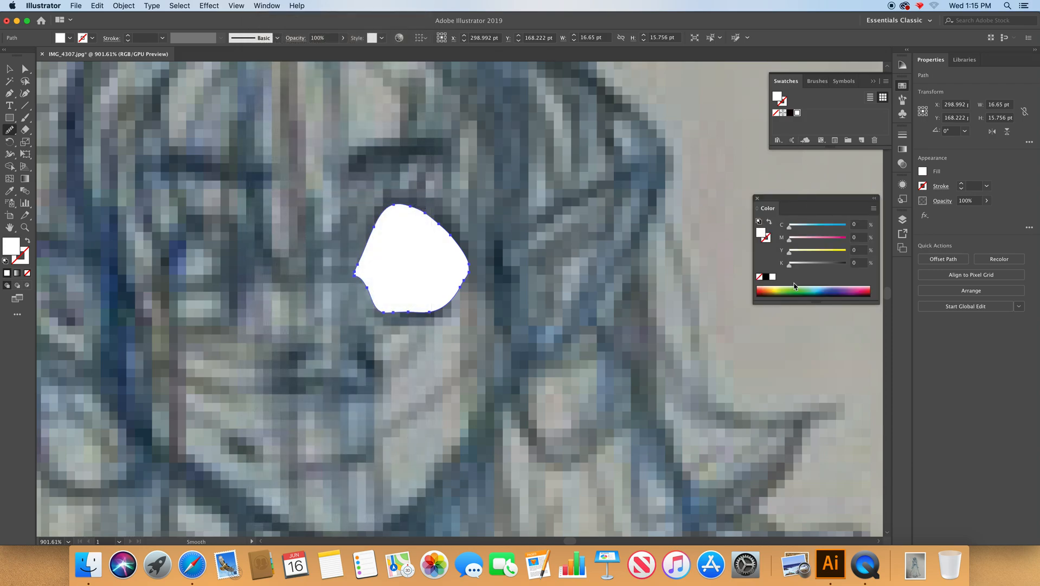
click(763, 287)
drag(777, 97, 814, 120)
click(778, 287)
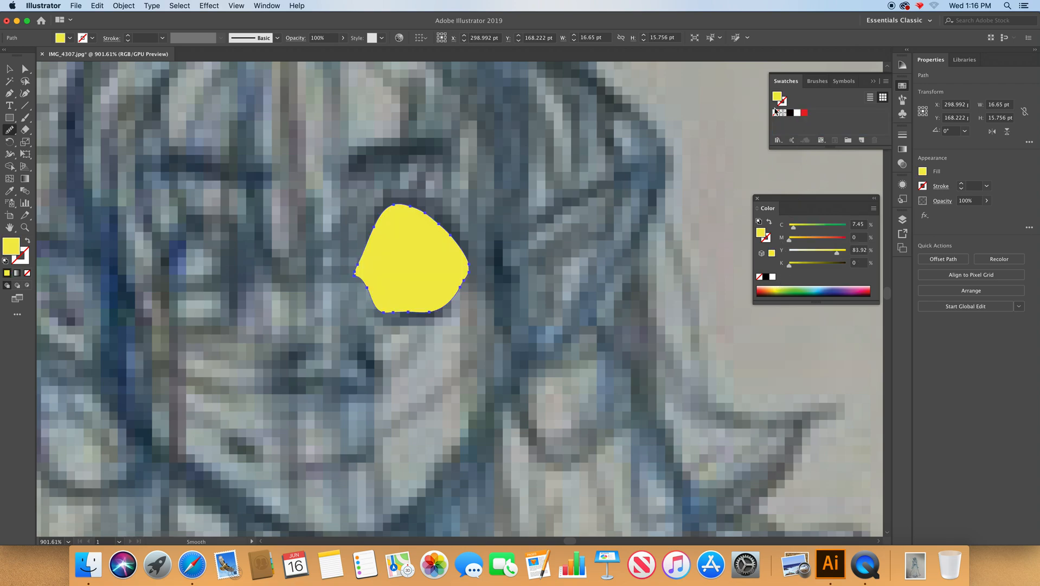
drag(778, 99, 819, 125)
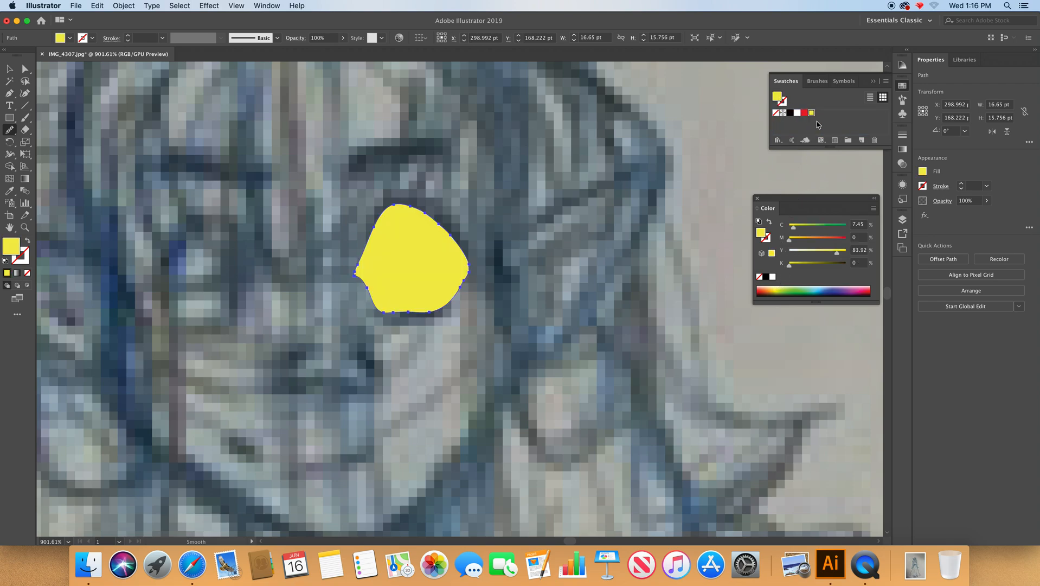
click(820, 289)
drag(778, 98, 816, 124)
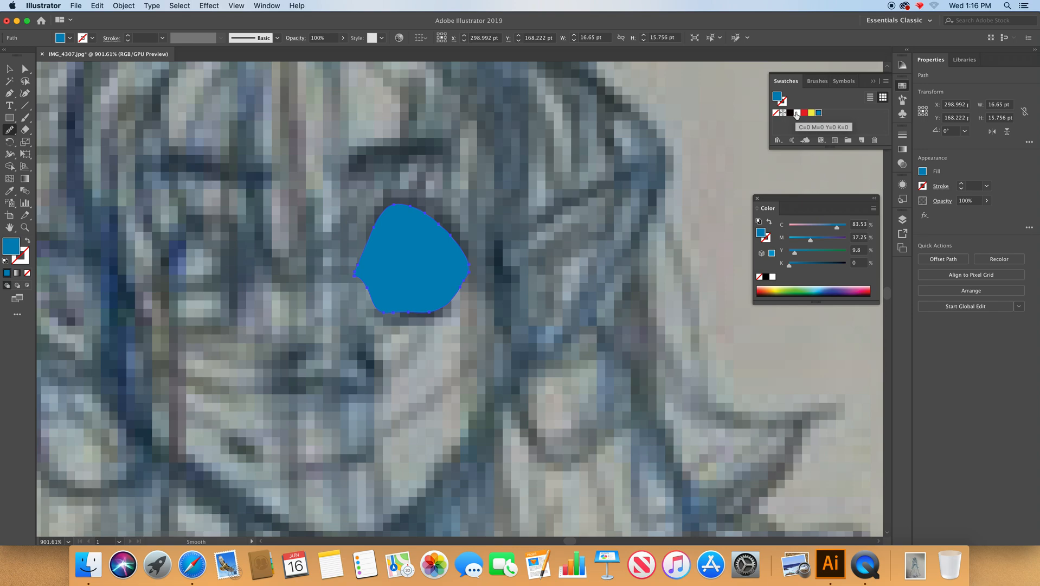
Fill the traced eye outline with the black swatch and deselect it.
click(797, 114)
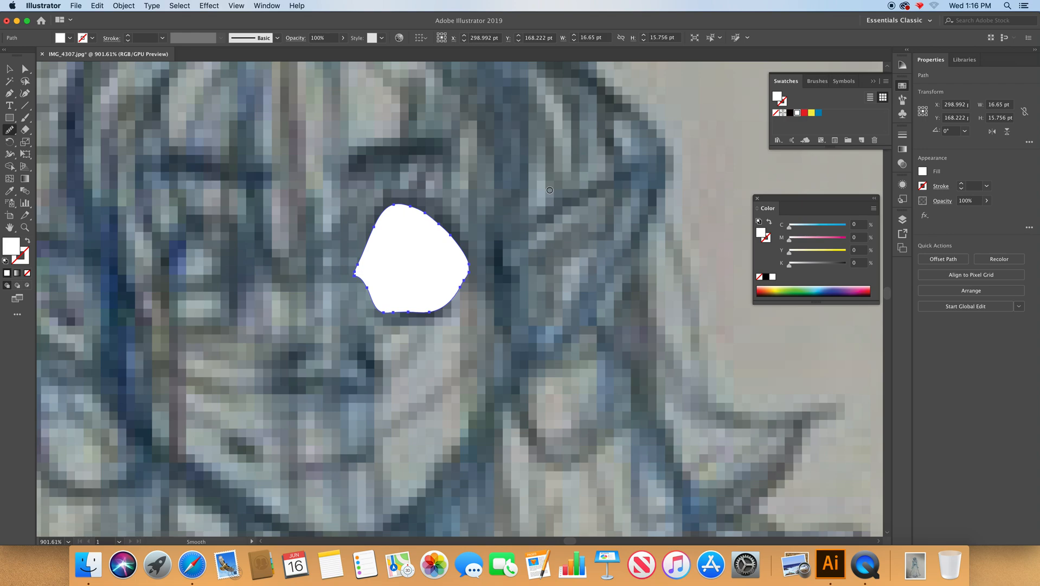
key(v)
click(790, 113)
key(super+shift+a)
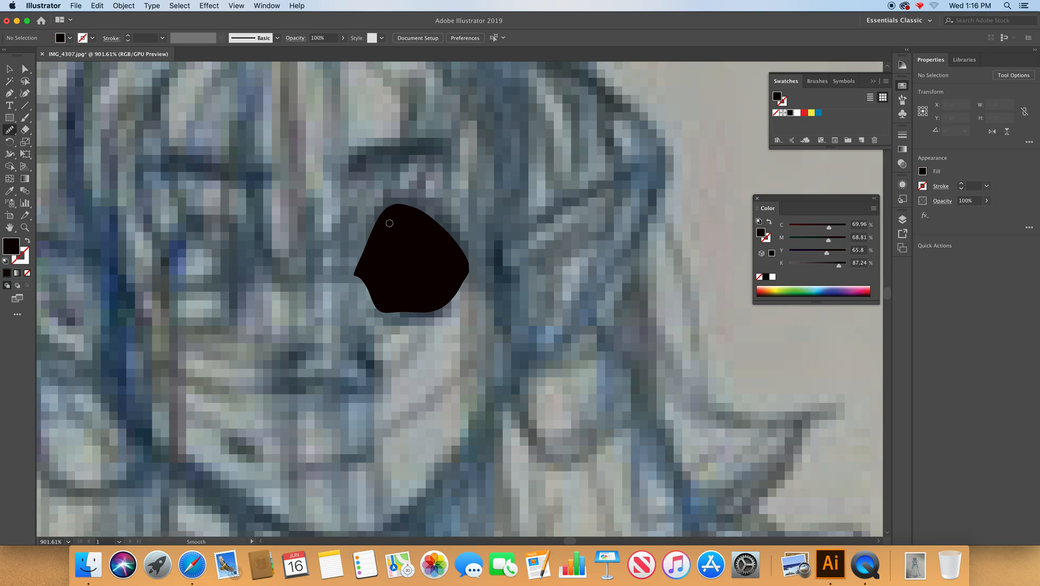
Trace a closed Pencil shape, about 14.9 by 13.8 pt, inside the black eye shape and fill it with white.
key(n)
mouse_move(412, 216)
mouse_down()
mouse_move(394, 212)
mouse_move(363, 266)
mouse_move(383, 293)
mouse_move(411, 304)
mouse_move(437, 297)
mouse_move(465, 266)
mouse_move(411, 213)
mouse_up()
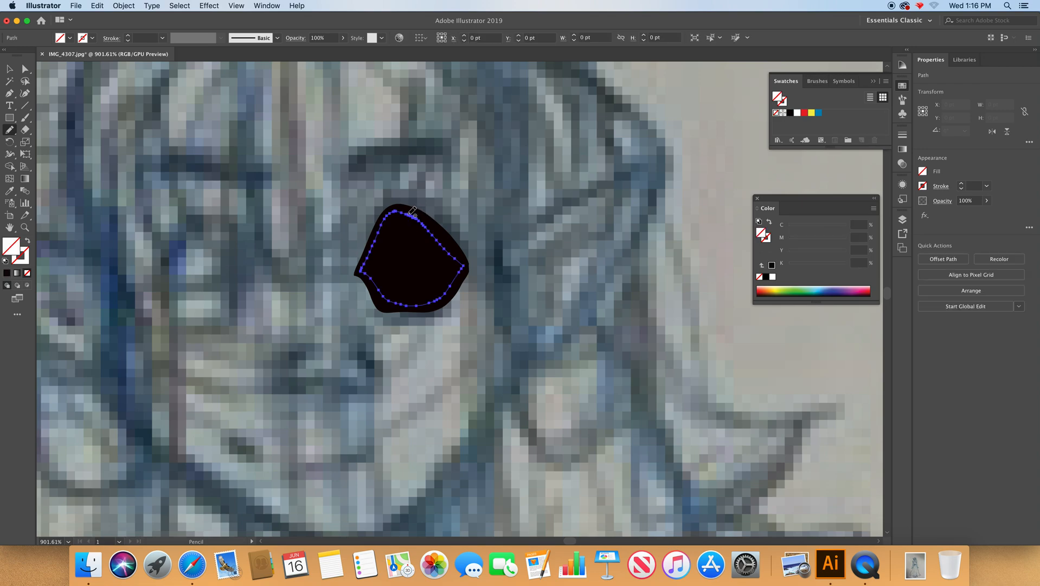
click(797, 113)
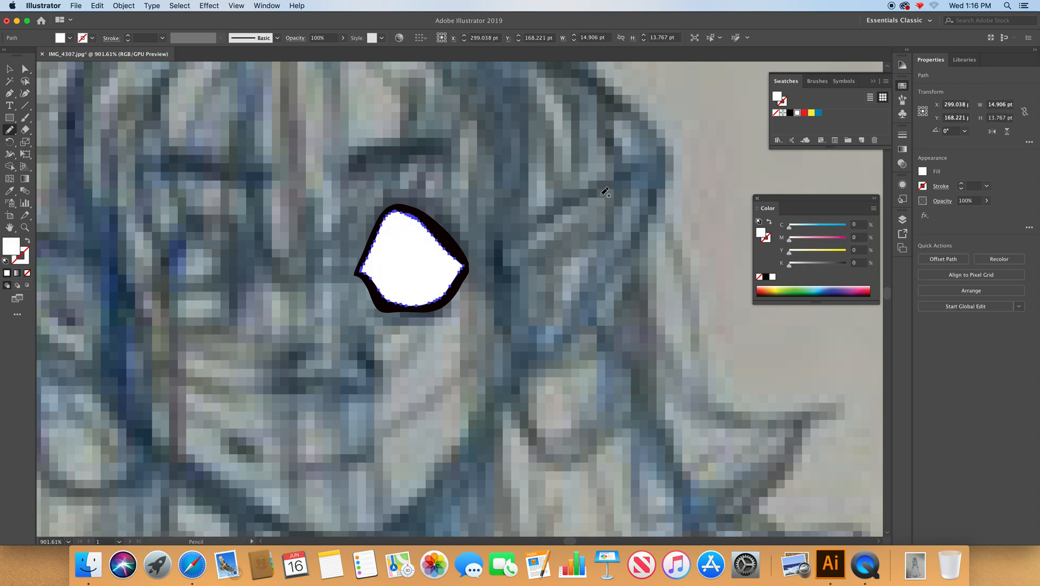
Add pointed eyelashes to the outer corner of the black eye shape with the Pencil tool, then deselect it.
super+click(573, 242)
super+click(463, 251)
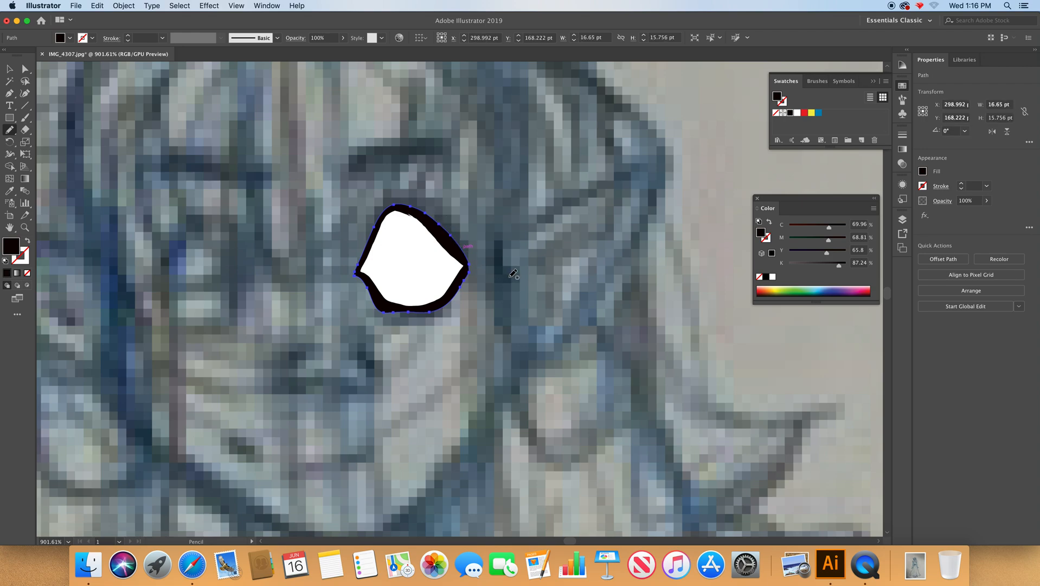
click(9, 69)
click(481, 225)
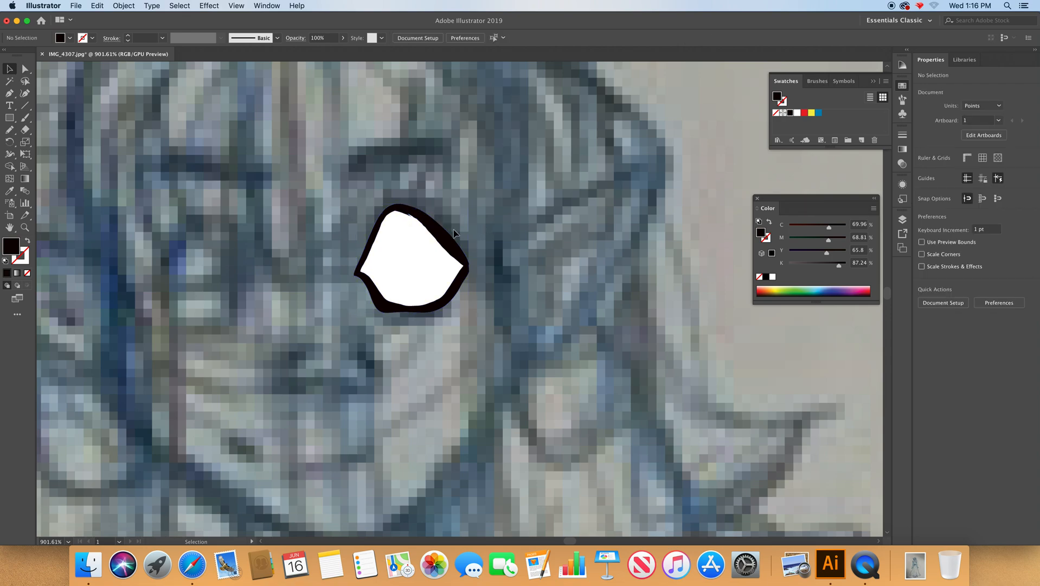
click(446, 236)
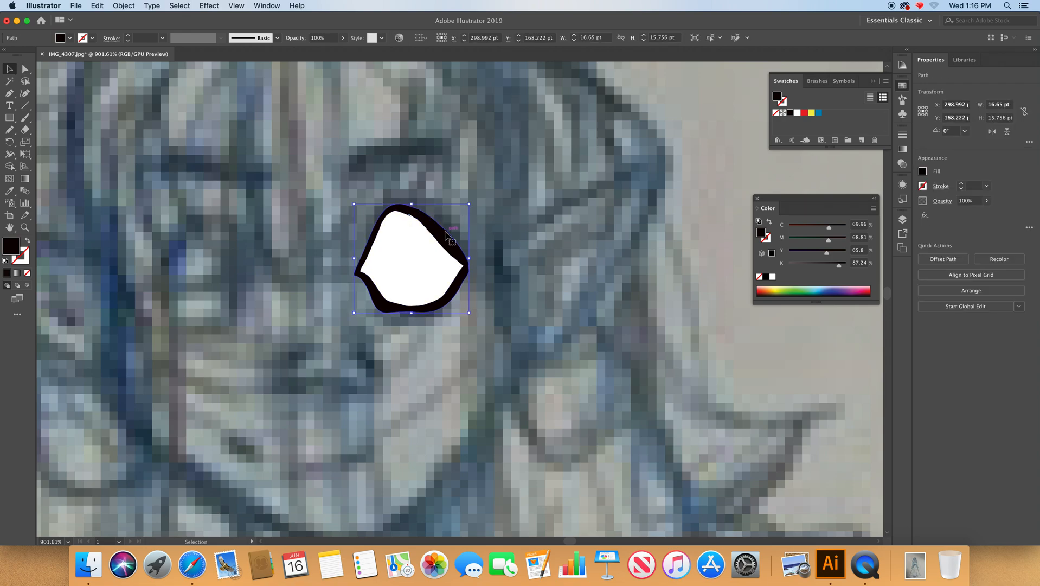
key(n)
drag(487, 249, 472, 263)
drag(461, 286, 463, 287)
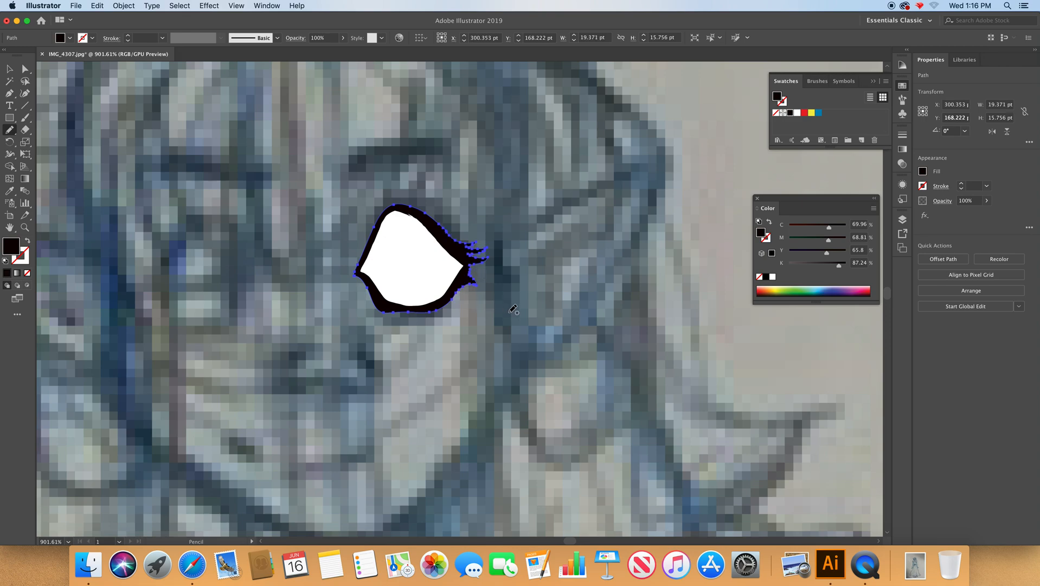
click(9, 69)
click(598, 190)
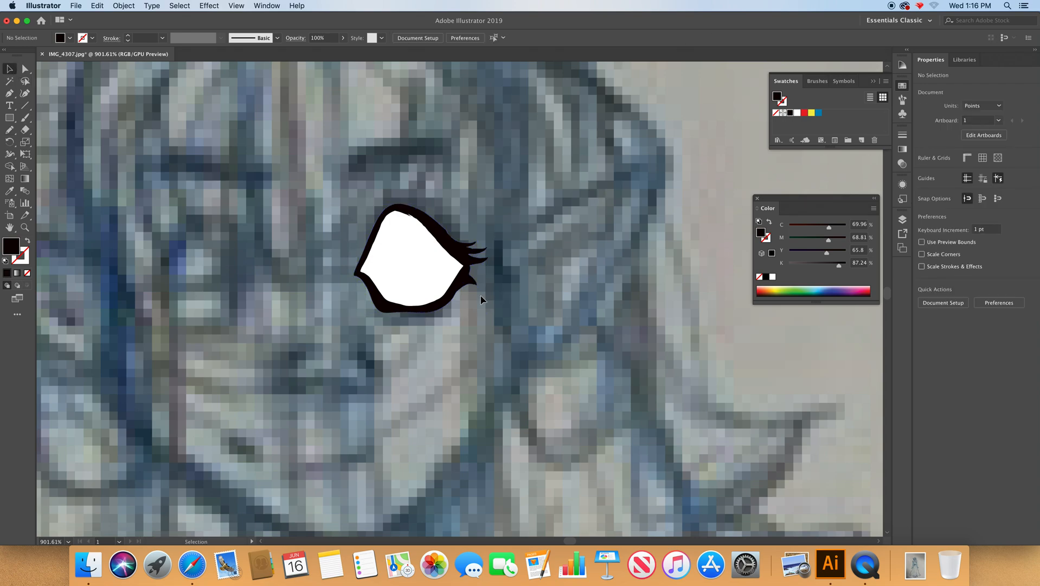
Smooth the edges of the inner white eye shape with the Smooth tool and deselect it.
click(437, 280)
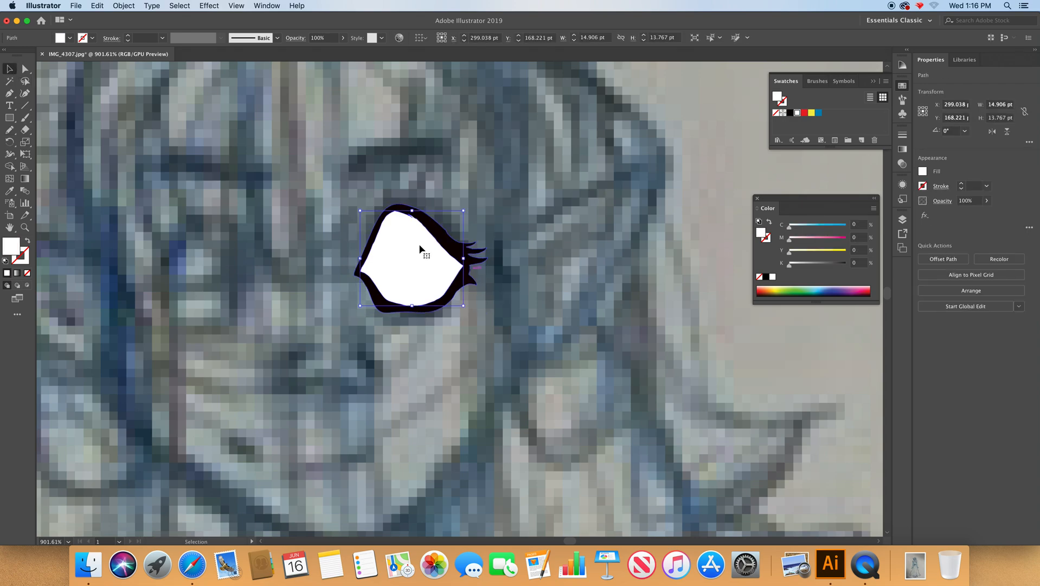
click(10, 129)
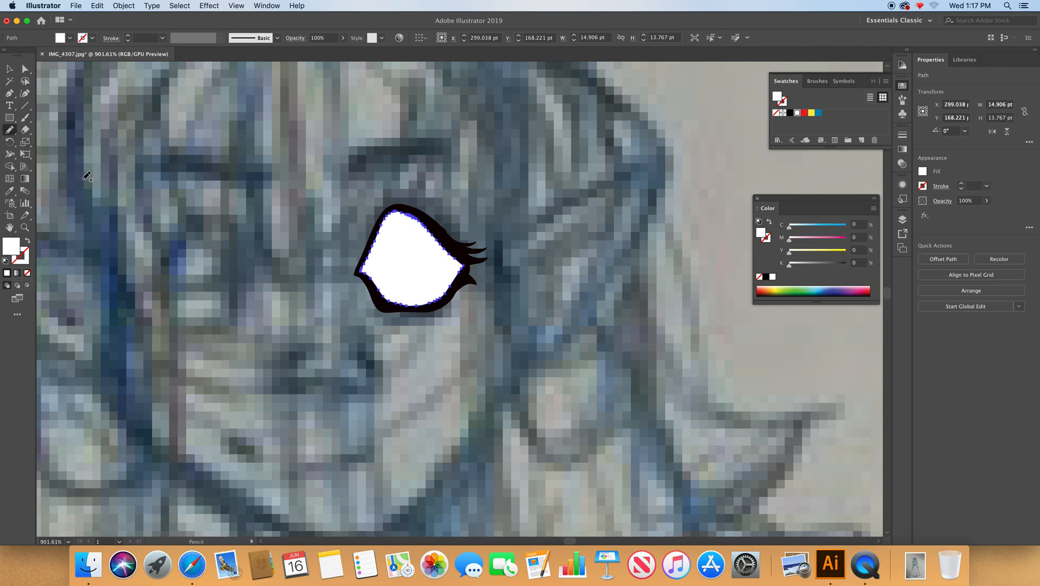
click(9, 130)
click(52, 155)
mouse_move(437, 246)
mouse_down()
mouse_move(392, 217)
mouse_move(371, 251)
mouse_move(376, 286)
mouse_move(423, 296)
mouse_move(433, 284)
mouse_move(410, 296)
mouse_move(436, 296)
mouse_move(448, 253)
mouse_move(400, 210)
mouse_move(429, 227)
mouse_move(401, 212)
mouse_move(443, 245)
mouse_move(386, 226)
mouse_move(369, 275)
mouse_move(444, 293)
mouse_up()
click(10, 68)
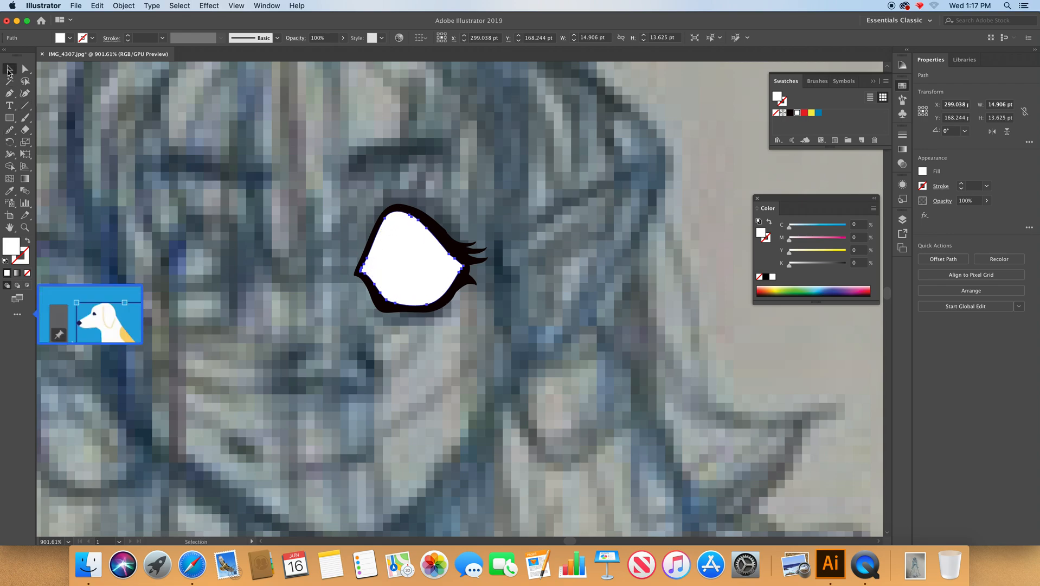
click(241, 159)
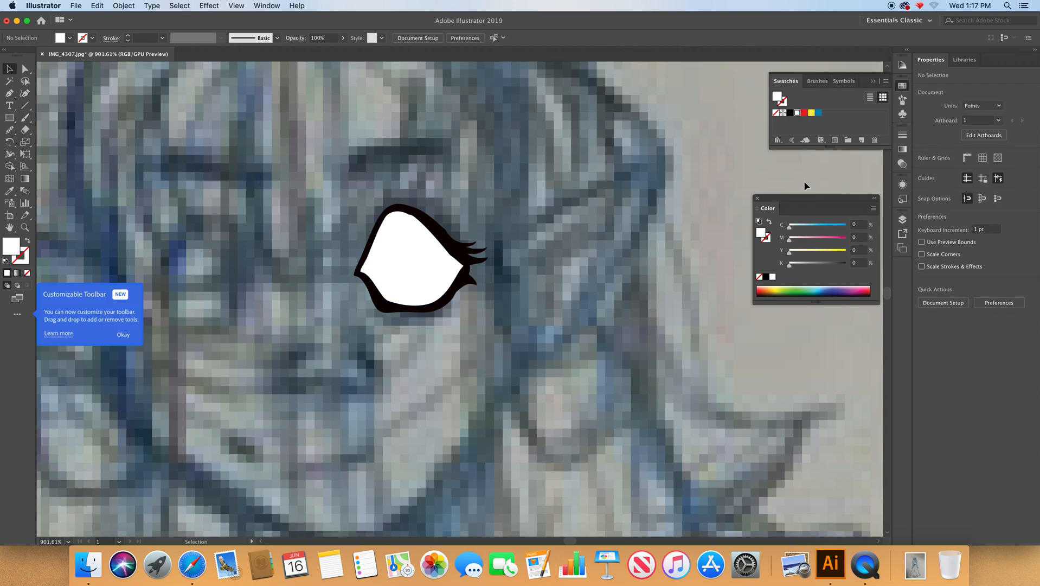
Lock and hide the Features layer and add a new layer above it.
click(903, 219)
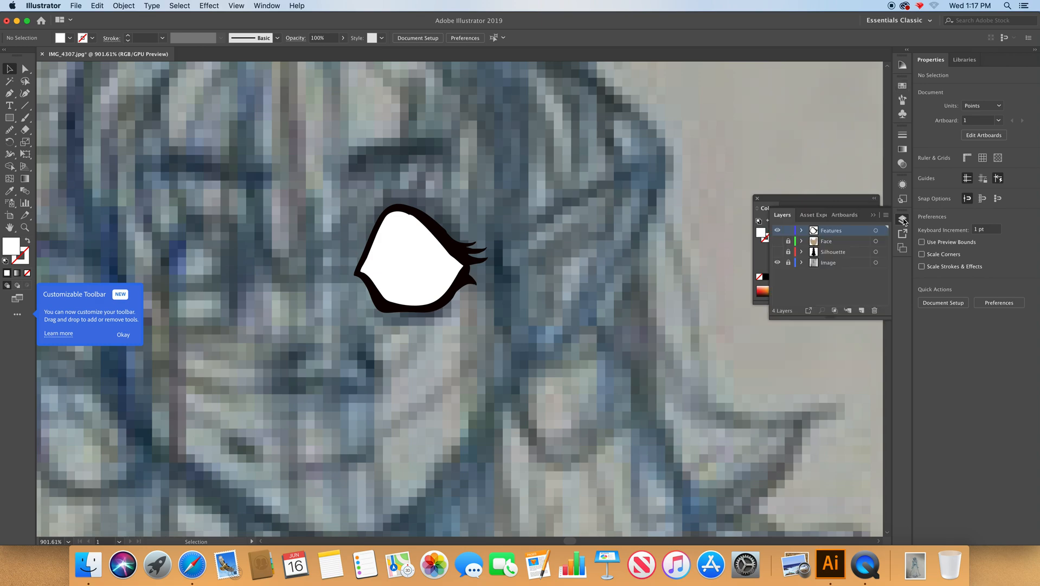
click(778, 231)
click(862, 310)
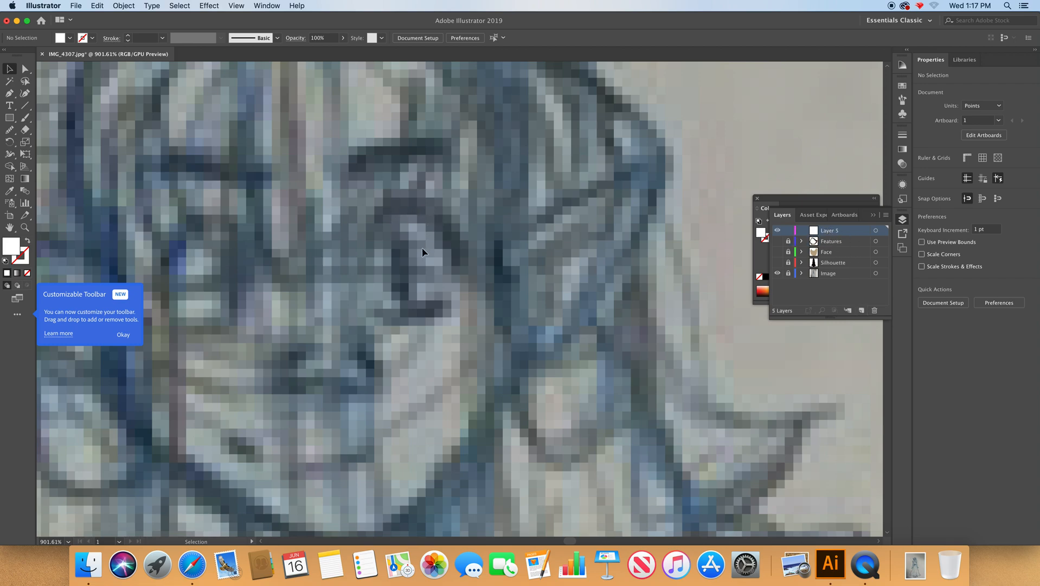
Draw a vertical pupil ellipse about 3.1 by 11.4 pt on the new layer and fill it with black, C 37, M 37, Y 38, K 100.
drag(10, 120, 57, 144)
drag(394, 224, 415, 303)
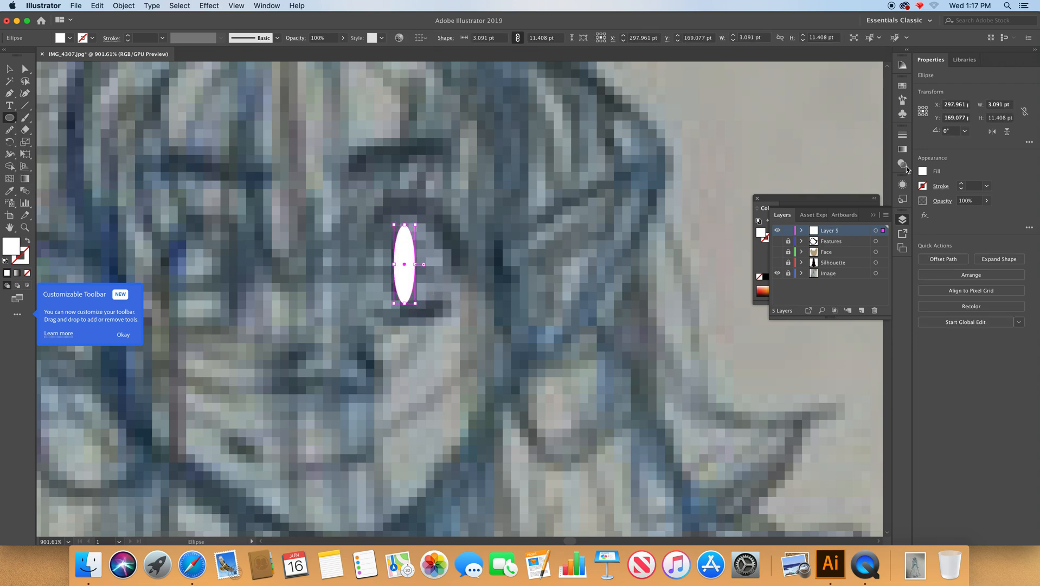
click(797, 201)
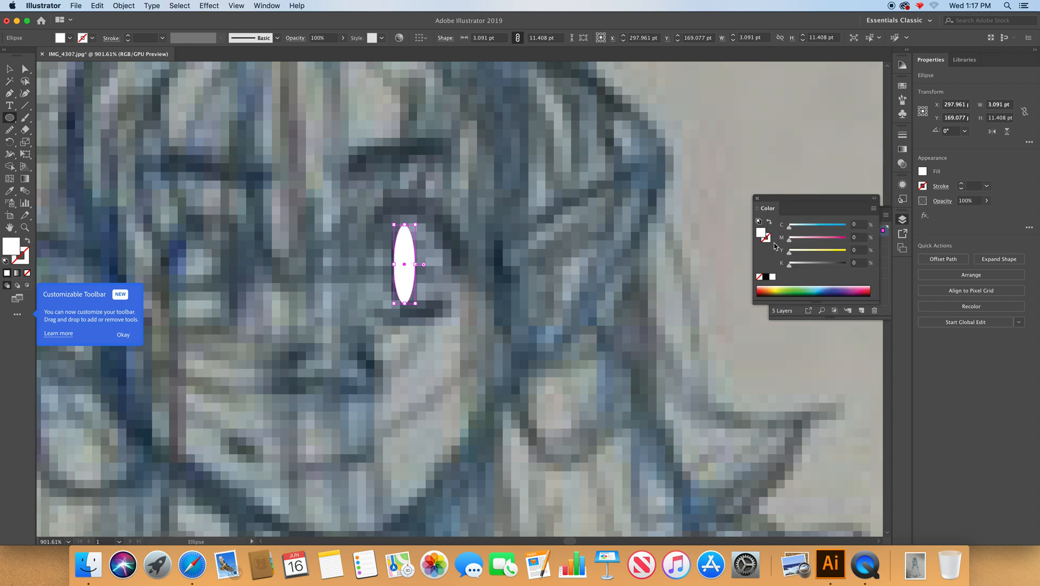
click(766, 277)
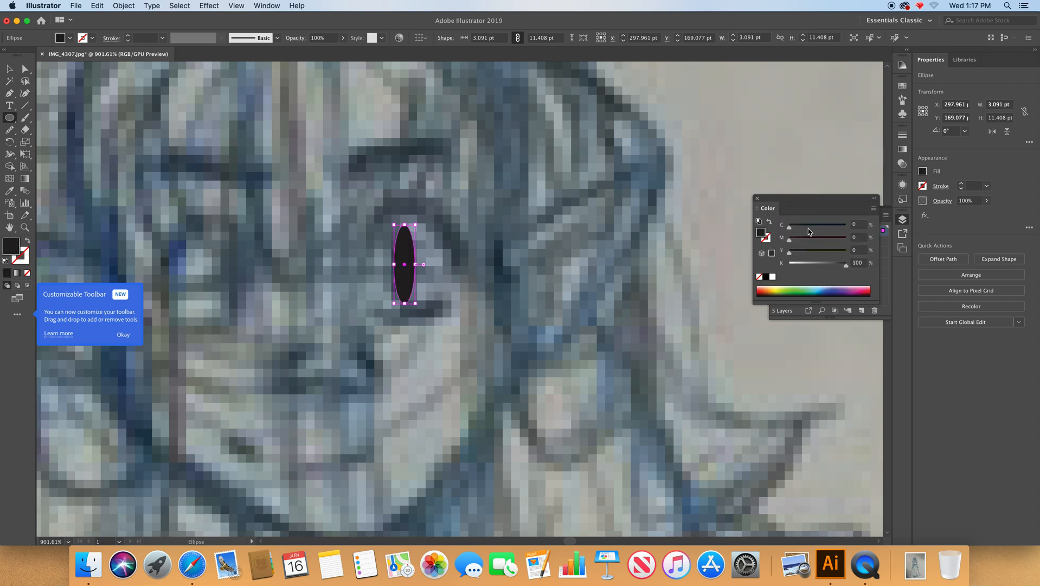
click(811, 226)
click(811, 239)
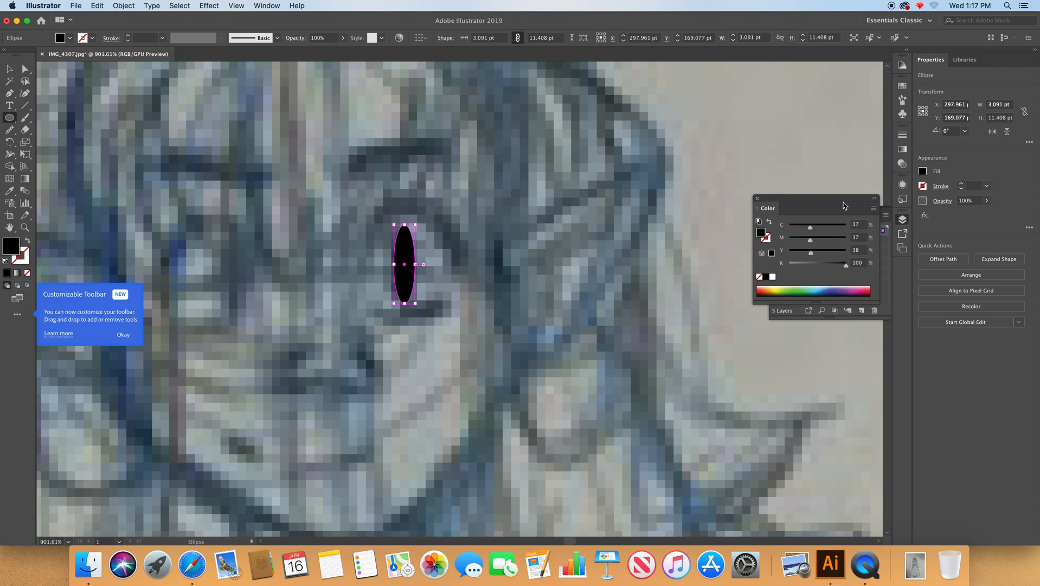
Move the colour controls clear of the layer list, show the Features, Face and Silhouette layers, and deselect the pupil.
drag(838, 202, 708, 109)
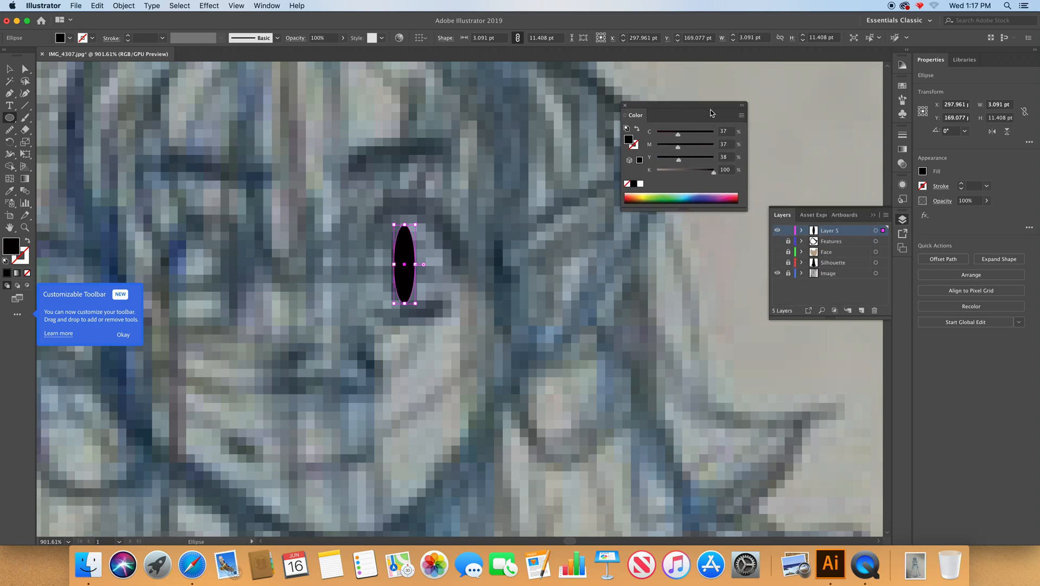
click(777, 242)
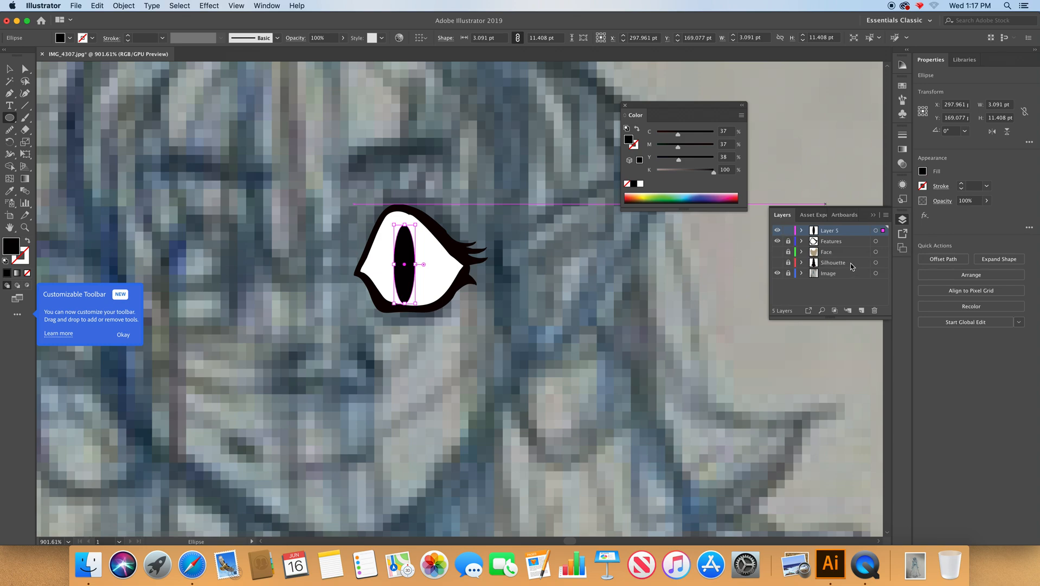
click(777, 252)
click(777, 264)
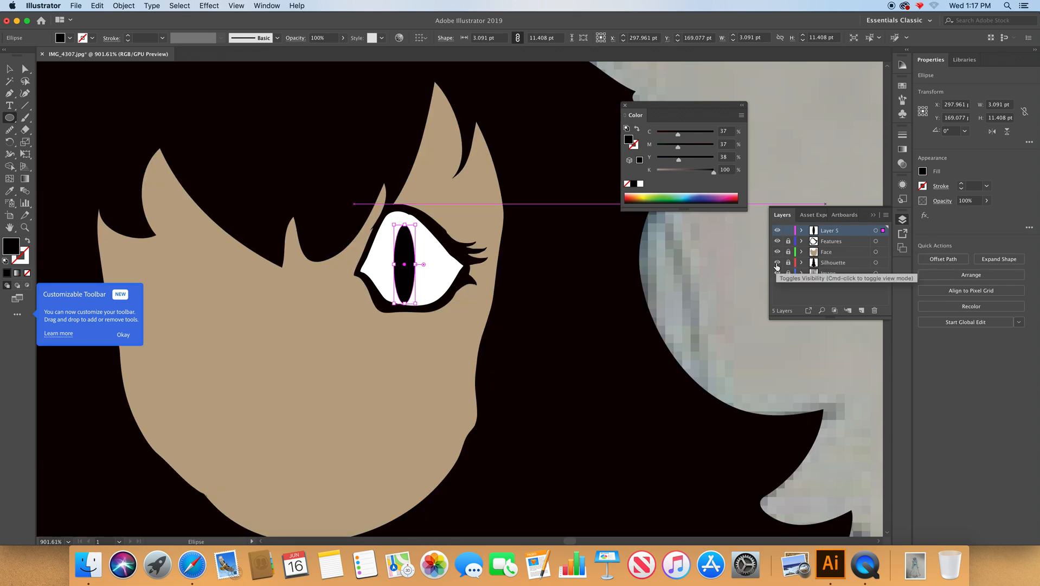
super+click(686, 271)
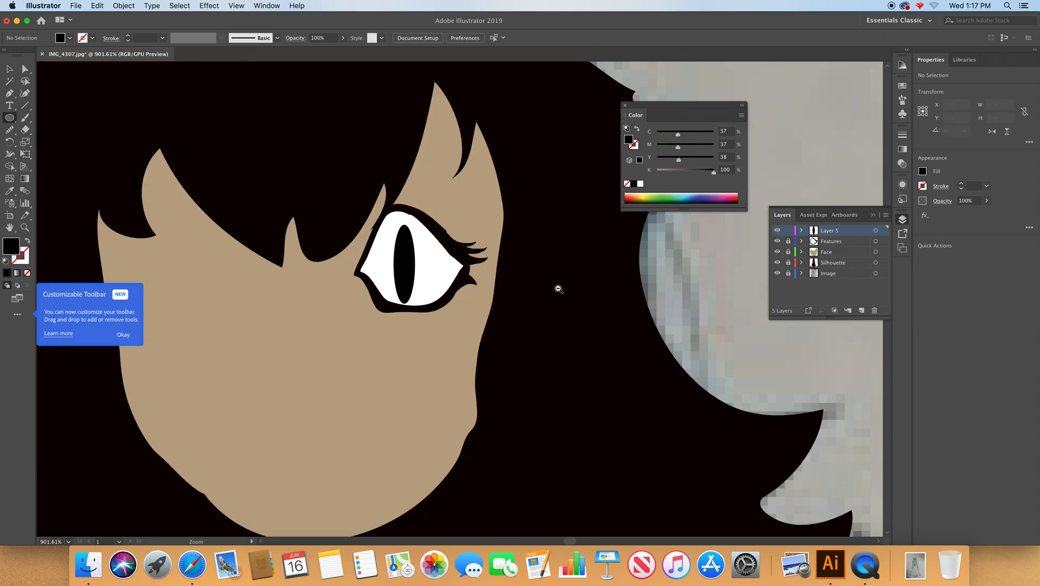
Draw a circle about 2.8 pt across over the upper part of the pupil with the Ellipse tool.
alt+super+click(549, 290)
alt+super+click(503, 295)
alt+super+click(503, 295)
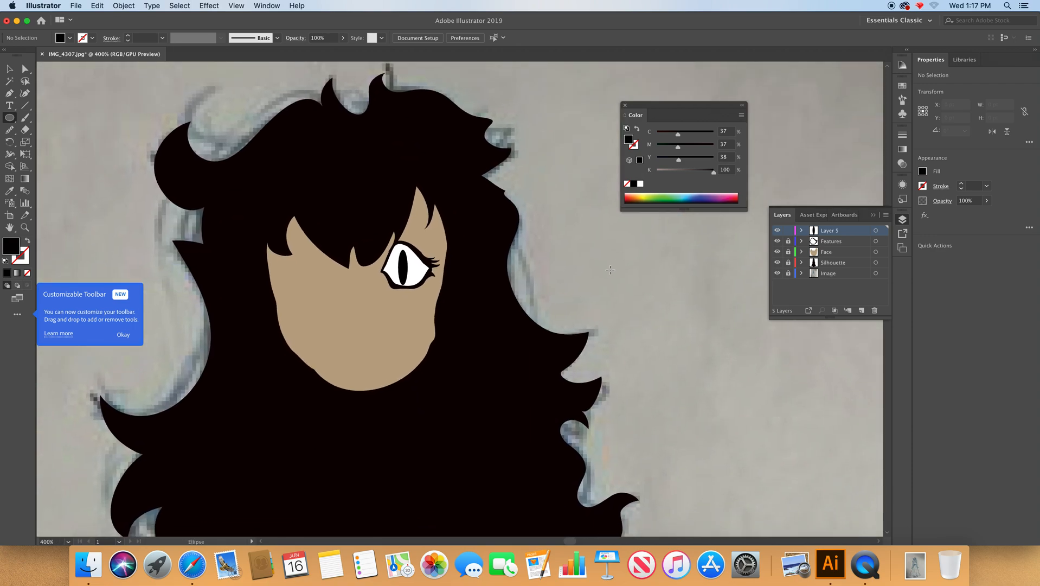
drag(9, 120, 82, 142)
drag(403, 256, 411, 265)
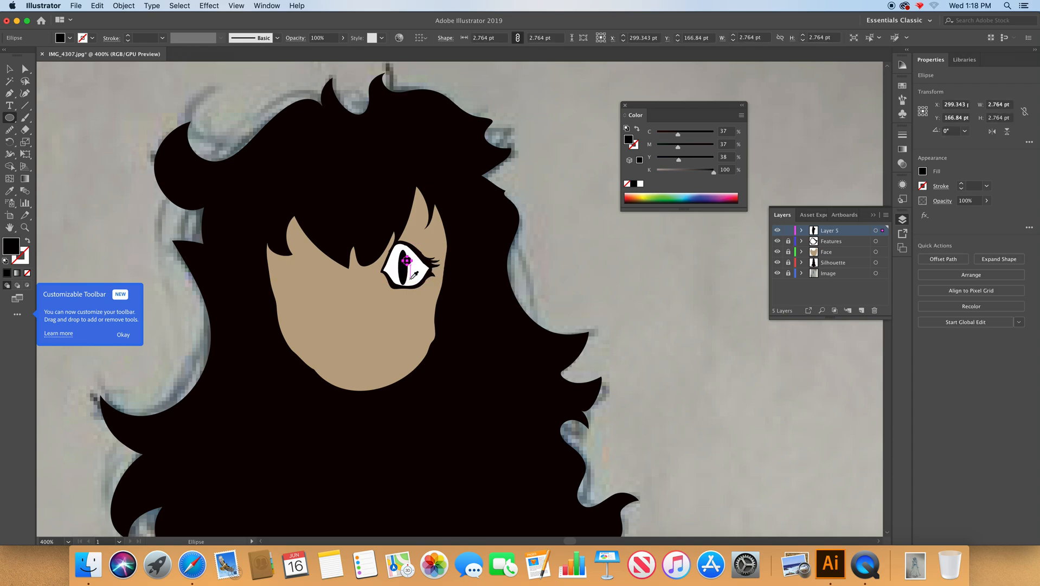
Fill the small highlight circle on the pupil with white sampled from the eye using the Eyedropper, and deselect it.
key(i)
click(436, 288)
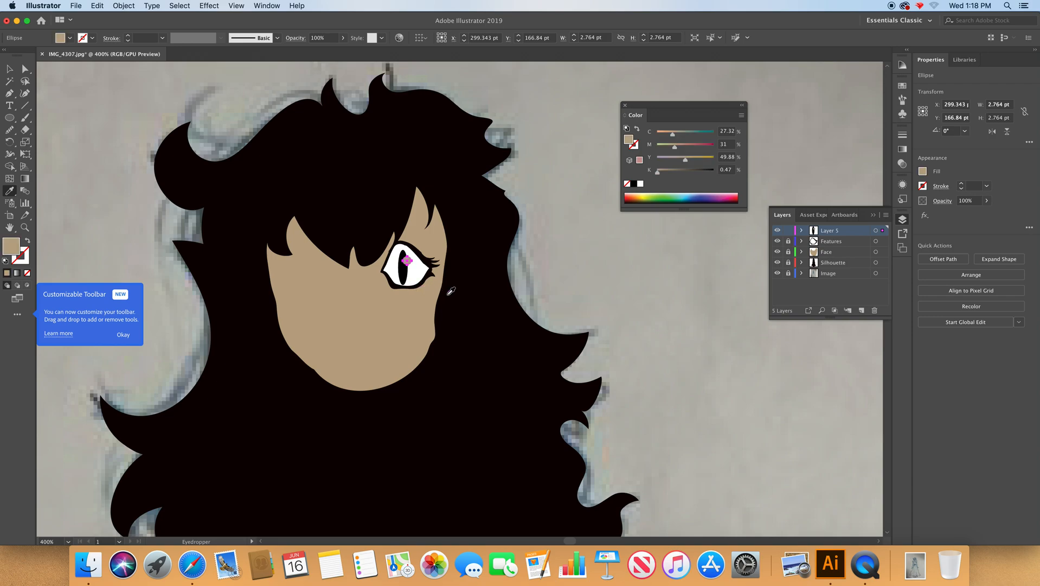
click(422, 274)
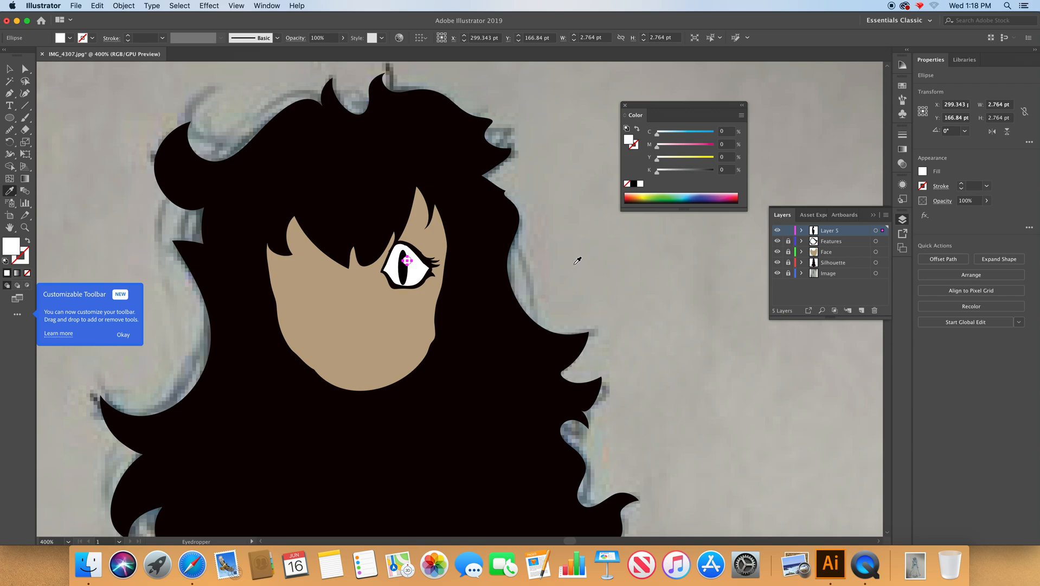
key(super+shift+a)
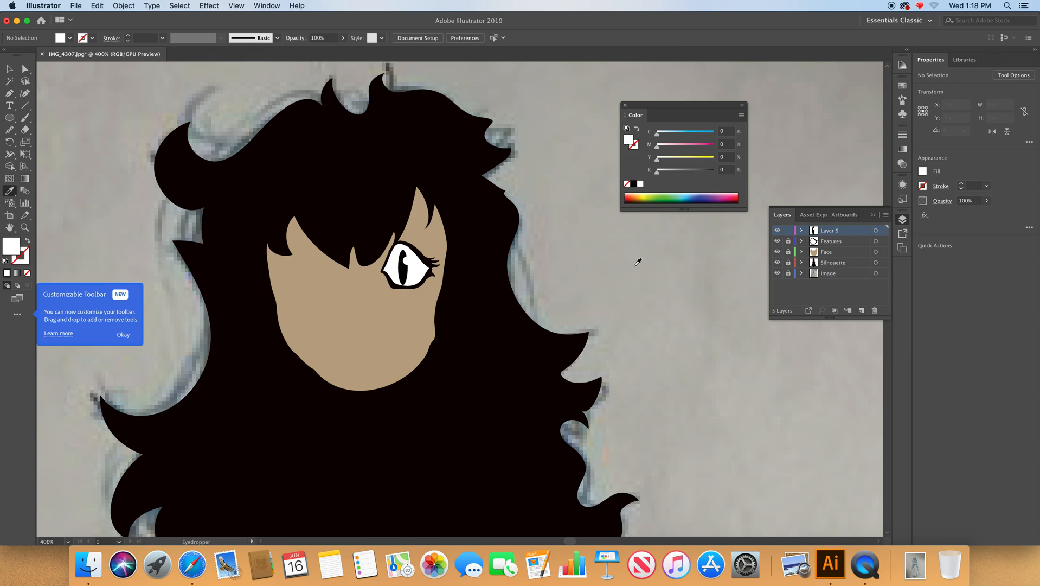
Hide the Features, Face and Silhouette layers and trace the sketched nose, about 15.3 by 7.6 pt, with the Pencil tool.
drag(778, 242, 780, 265)
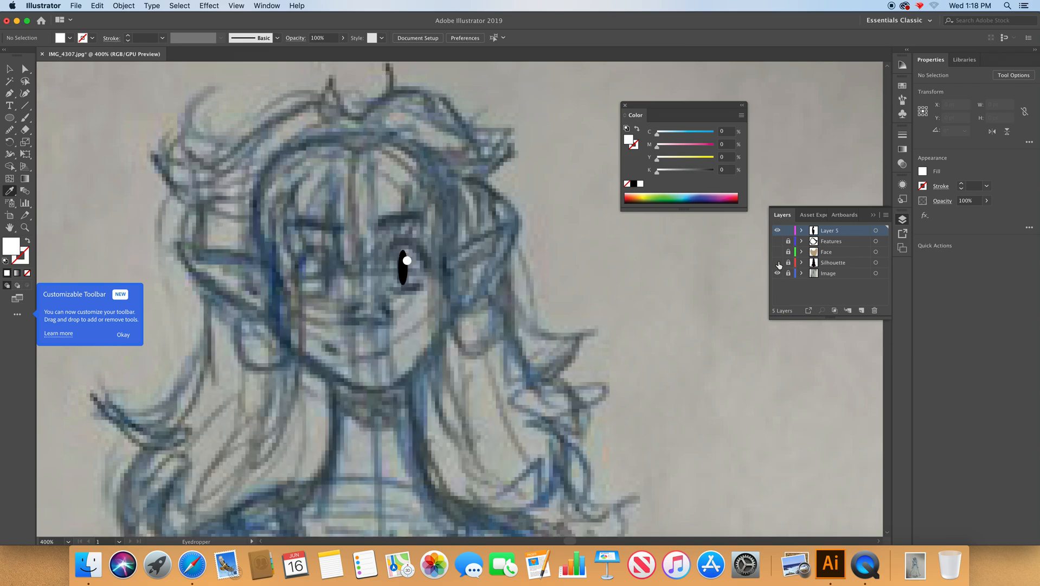
key(p)
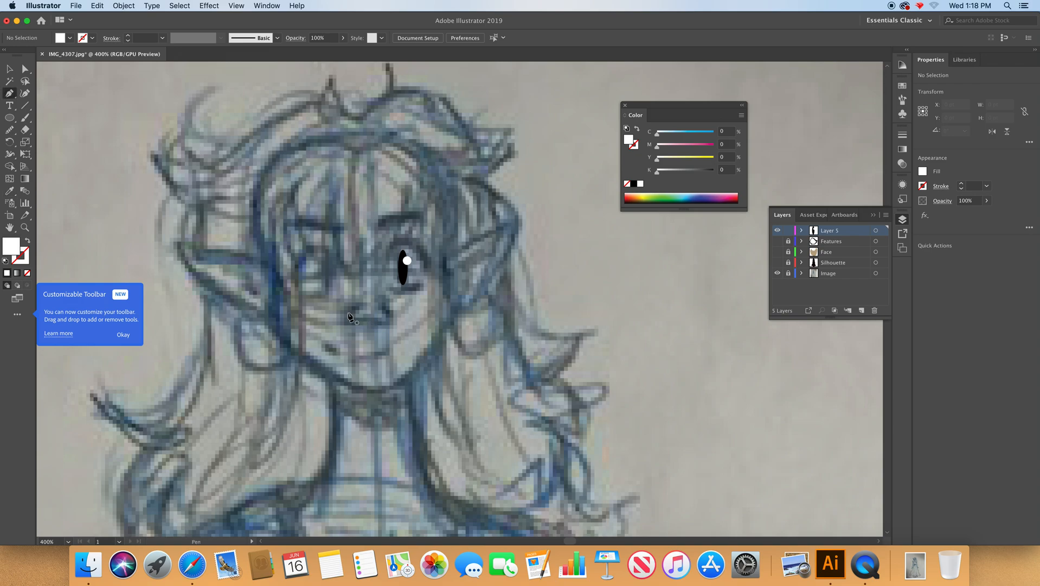
scroll(380, 282, up, 5)
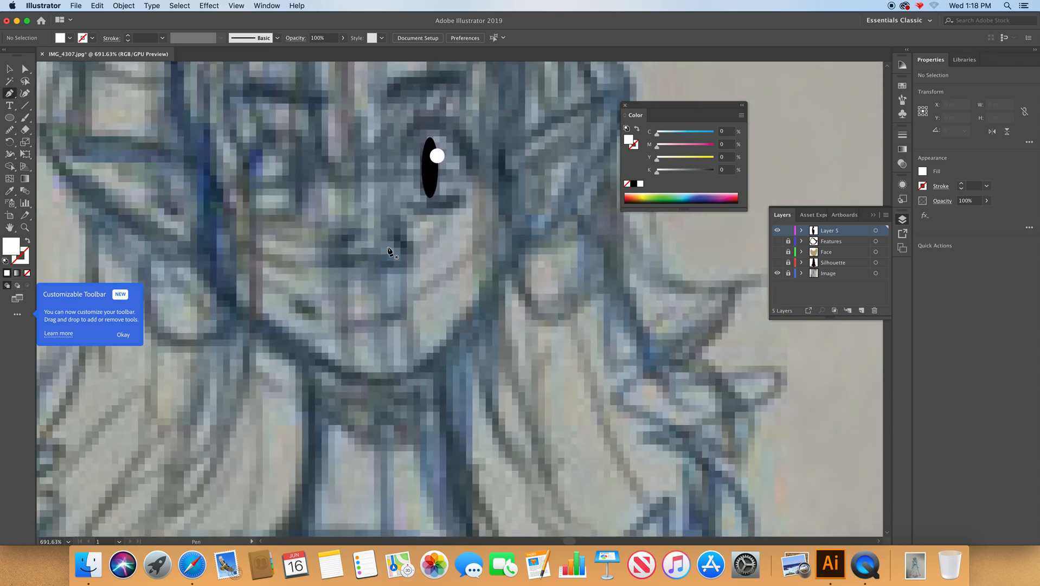
key(n)
mouse_move(395, 228)
mouse_down()
mouse_move(410, 244)
mouse_move(401, 260)
mouse_move(374, 267)
mouse_move(332, 258)
mouse_move(340, 236)
mouse_move(336, 252)
mouse_move(350, 256)
mouse_move(401, 255)
mouse_move(393, 227)
mouse_up()
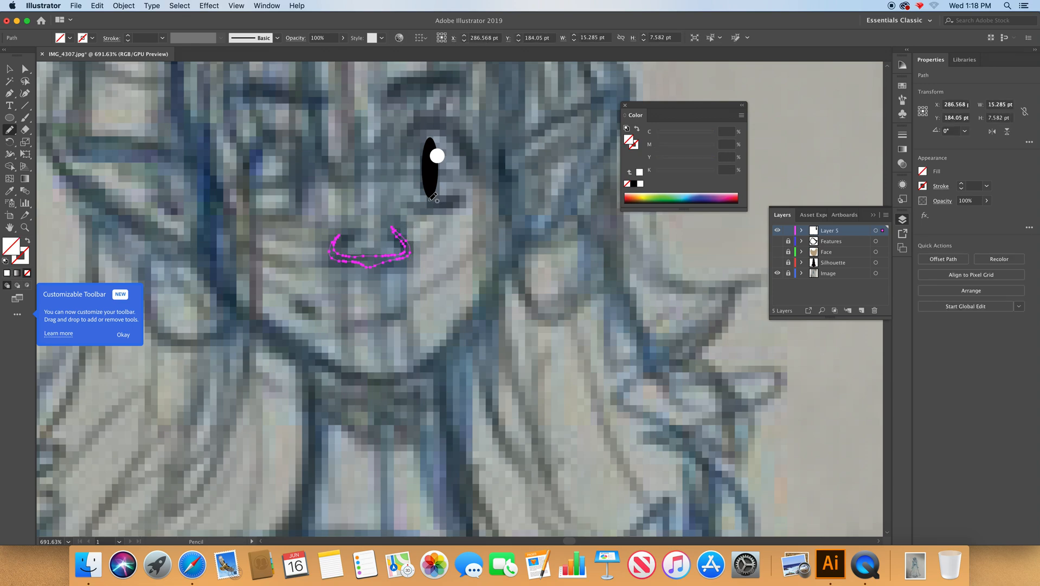
Fill the nose with black sampled from the pupil, show the Features, Face and Silhouette layers, and deselect the nose.
key(i)
click(434, 184)
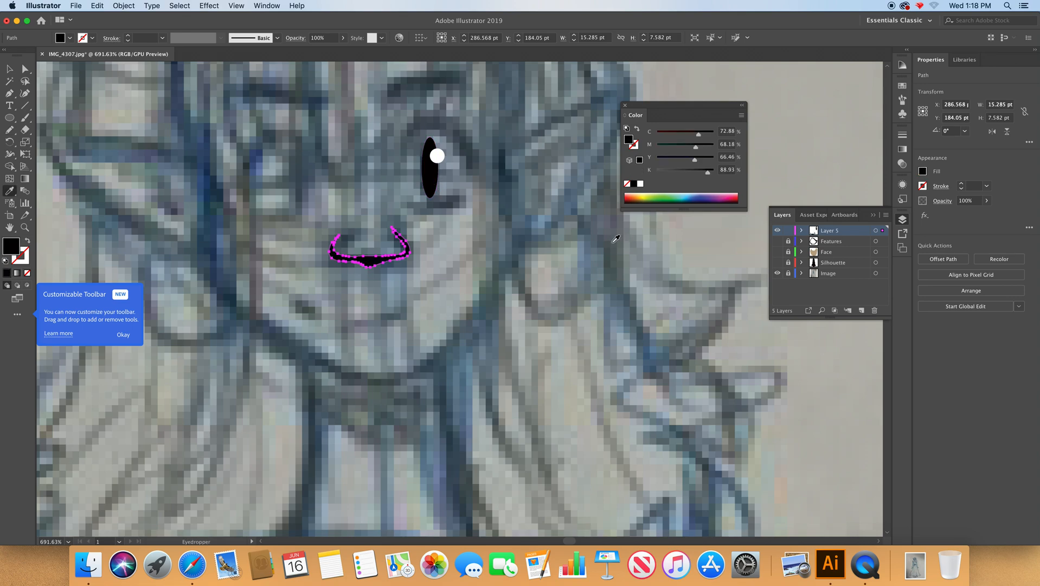
drag(776, 249, 777, 265)
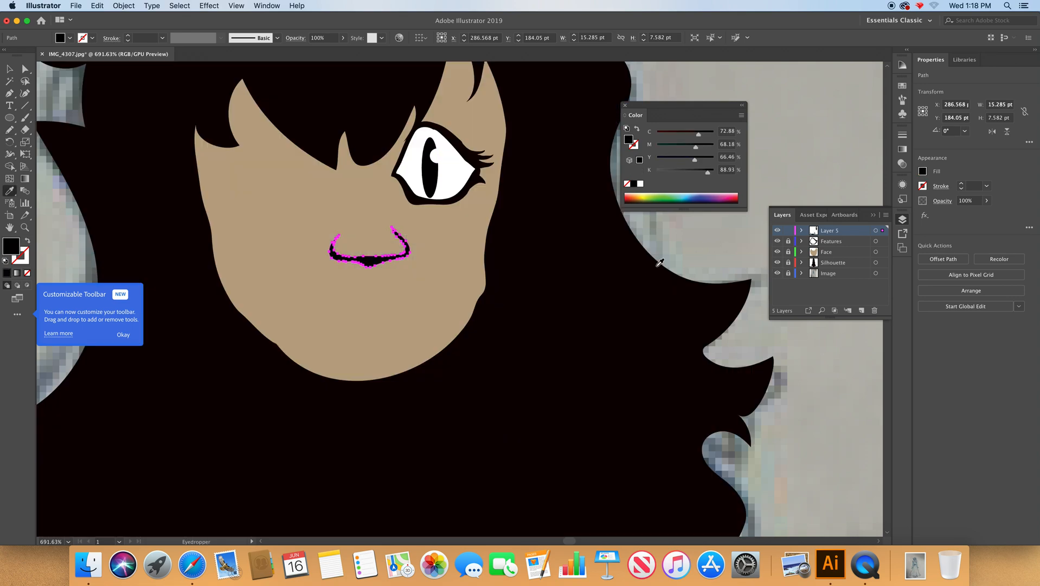
key(super+shift+a)
alt+super+click(528, 302)
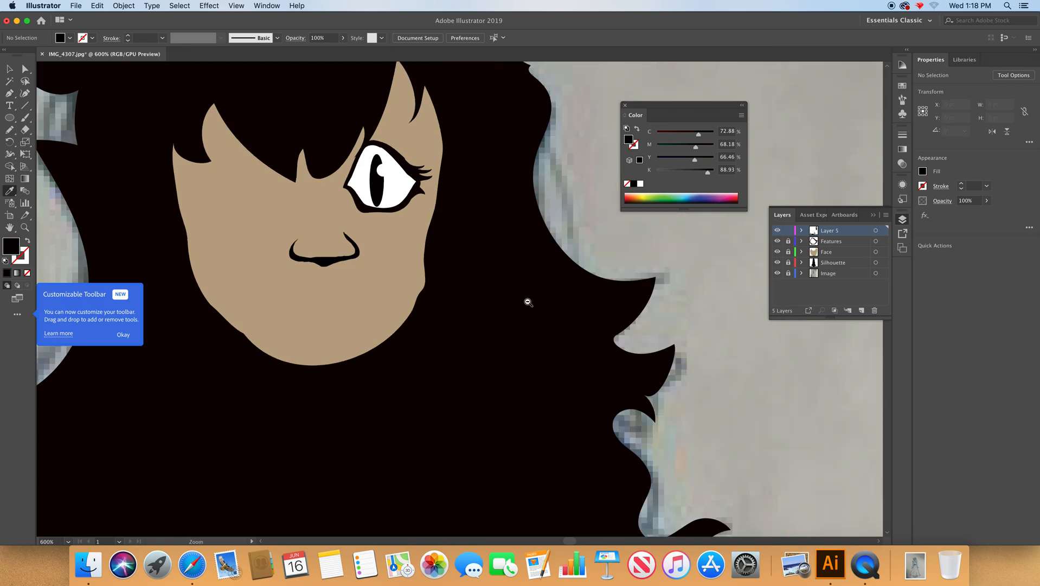
alt+super+click(528, 302)
alt+super+click(528, 302)
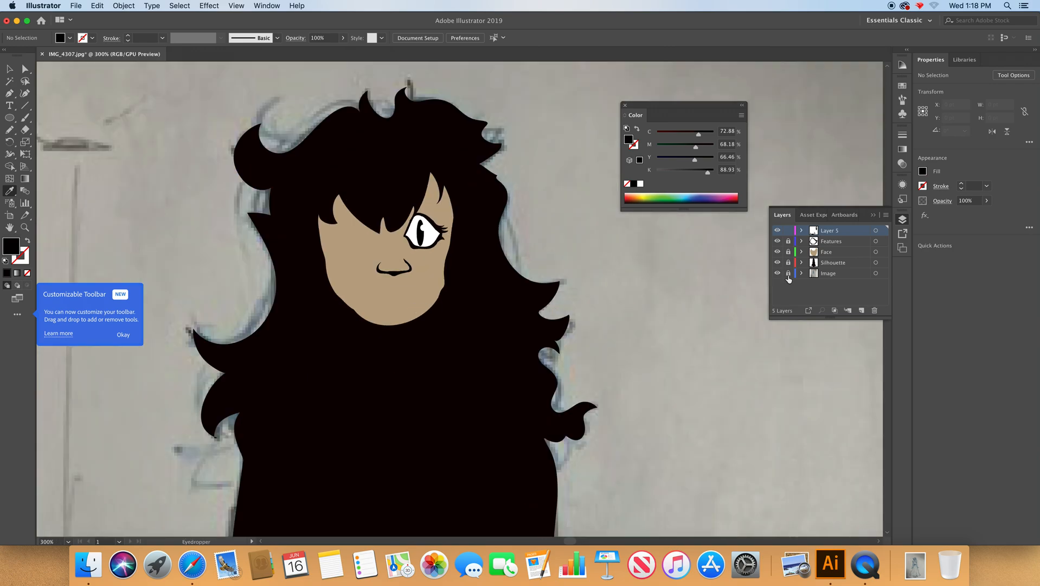
Hide the three artwork layers above the image and trace a hair highlight about 34.7 by 18.4 pt on the crown with the Pencil tool.
drag(778, 261, 778, 267)
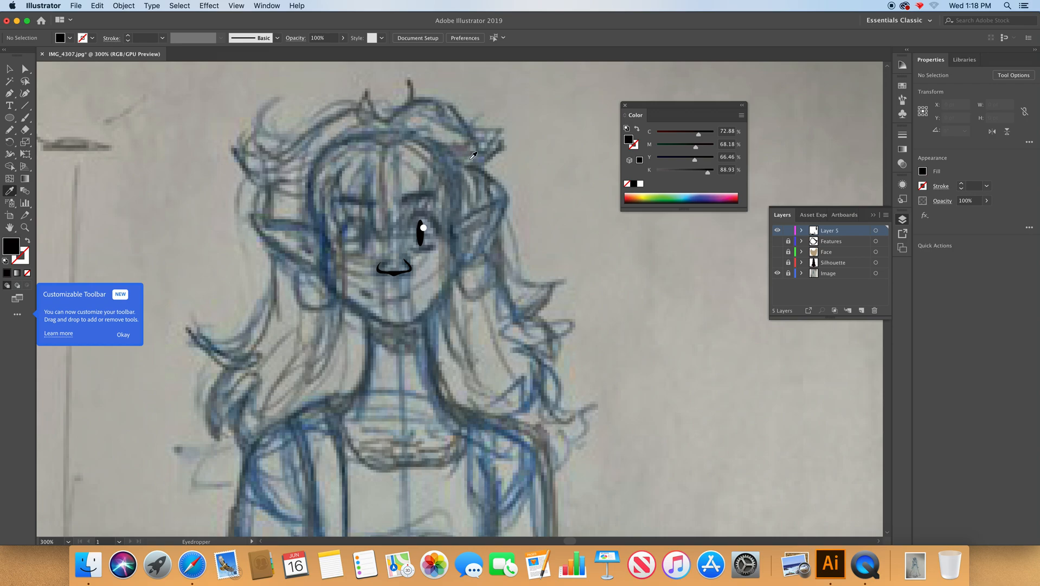
key(p)
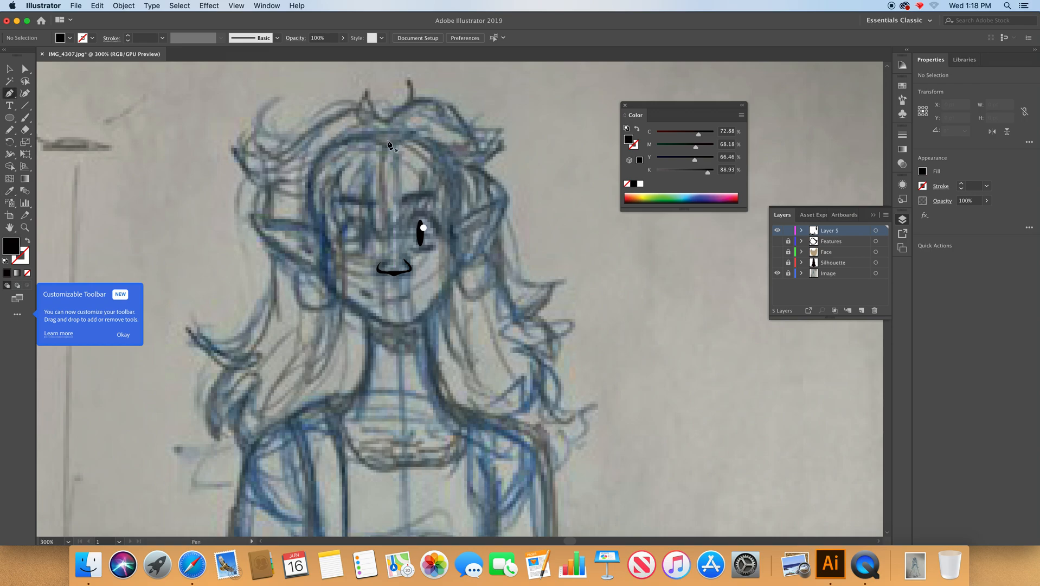
key(n)
mouse_move(389, 144)
mouse_down()
mouse_move(394, 120)
mouse_move(427, 103)
mouse_move(470, 134)
mouse_move(444, 124)
mouse_move(461, 140)
mouse_move(422, 131)
mouse_move(392, 142)
mouse_up()
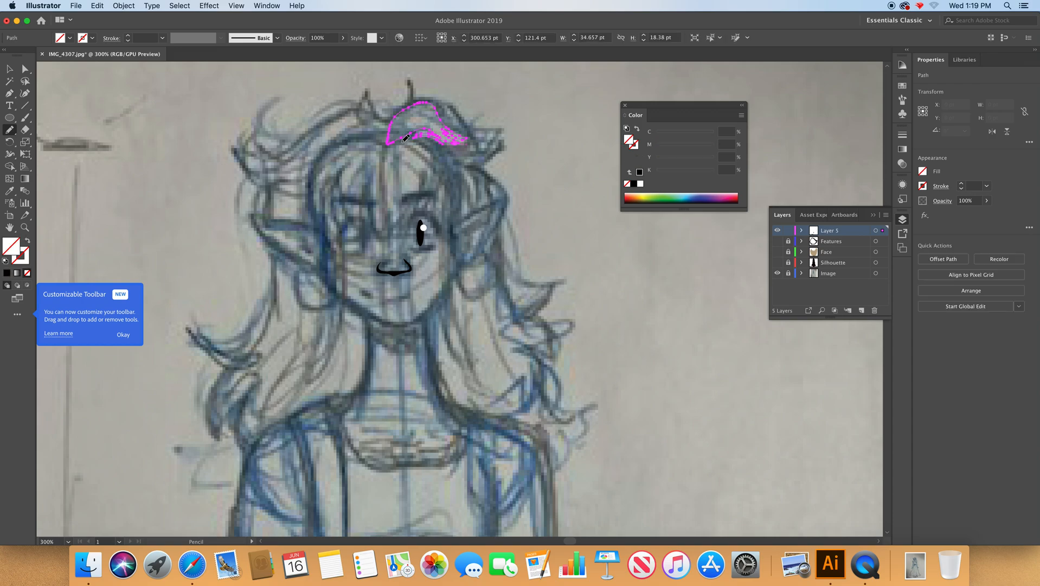
Fill the hair highlight with dark red, C 24.31, M 89.02, Y 100, K 20.39, and show the hidden artwork layers.
click(633, 196)
drag(777, 241, 778, 262)
super+click(543, 171)
Draw a second hair highlight beside the first with the Pencil tool, extending to the hair tip, and fill it with the sampled dark red.
mouse_move(365, 107)
mouse_down()
mouse_move(543, 232)
mouse_move(347, 225)
mouse_up()
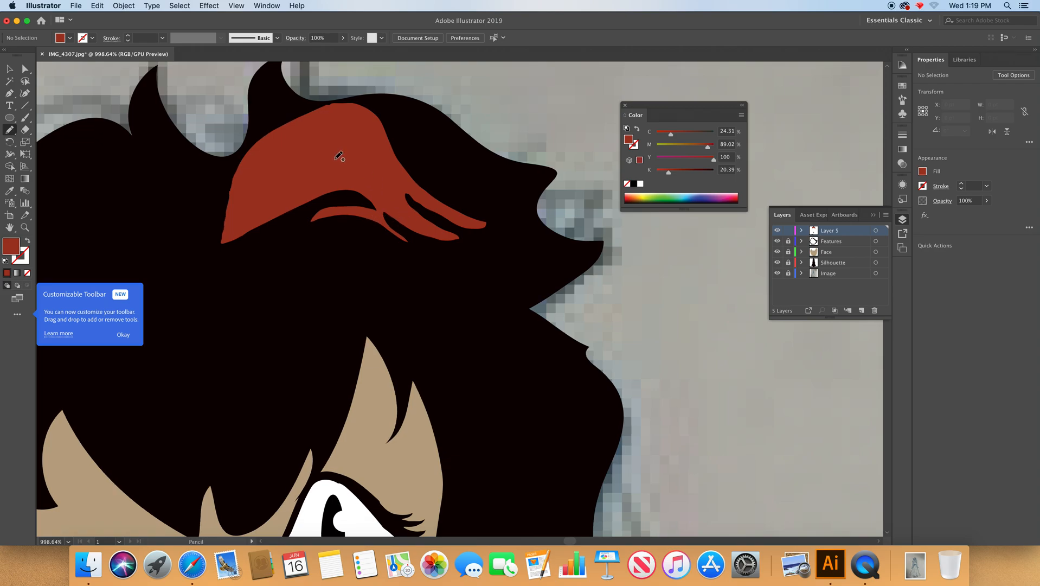
mouse_move(371, 102)
mouse_down()
mouse_move(419, 162)
mouse_move(471, 197)
mouse_move(515, 209)
mouse_move(556, 171)
mouse_move(472, 139)
mouse_move(417, 101)
mouse_move(419, 111)
mouse_move(390, 97)
mouse_move(415, 118)
mouse_move(372, 100)
mouse_up()
key(i)
click(359, 158)
Draw an arched eyebrow about 21.2 by 10.3 pt above the eye with the Pencil tool.
super+click(495, 231)
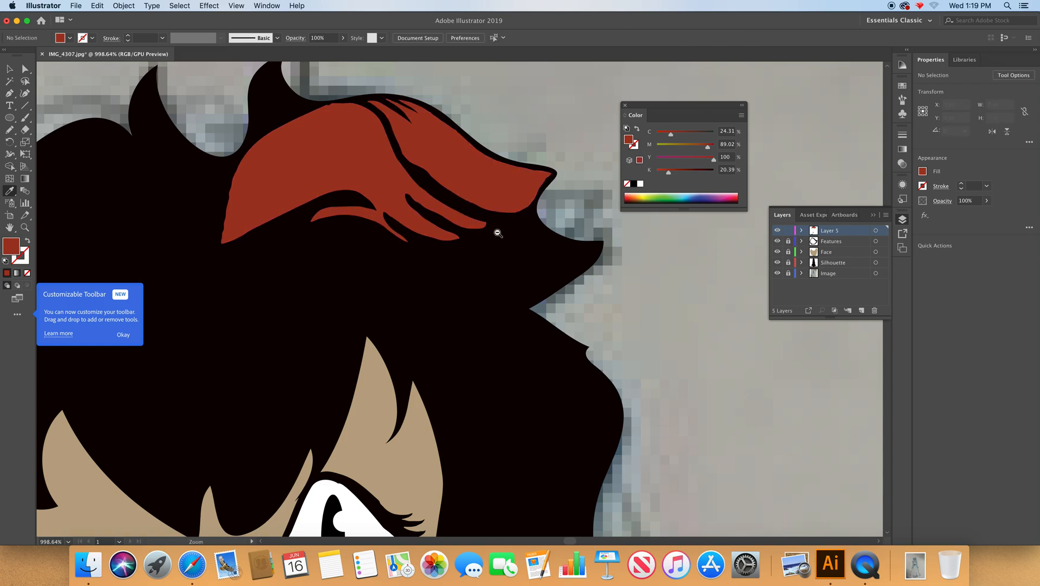
alt+super+click(495, 232)
alt+super+click(491, 232)
alt+super+click(440, 323)
alt+super+click(442, 324)
alt+super+click(490, 332)
drag(499, 342, 541, 219)
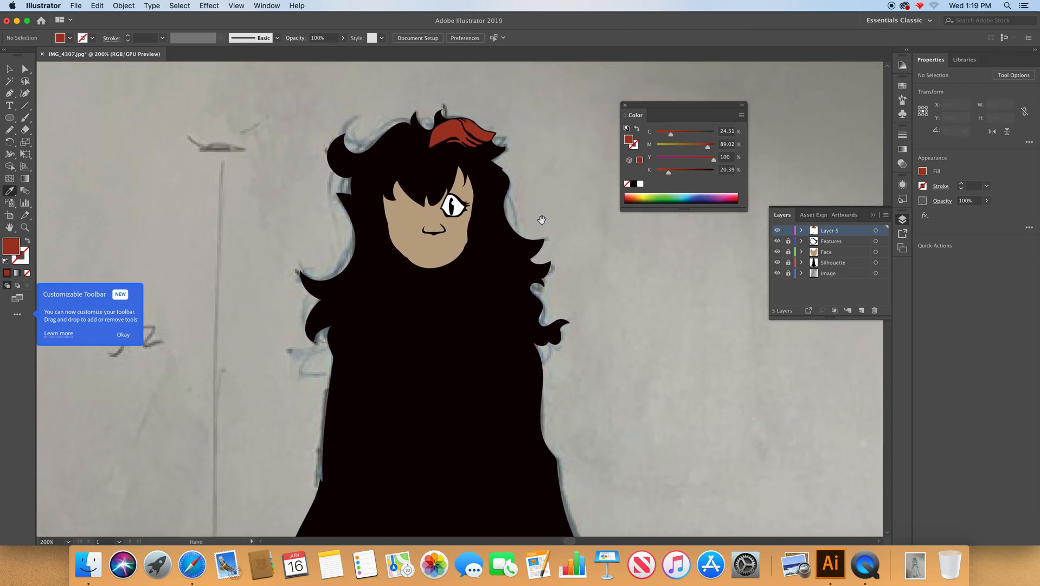
scroll(369, 166, up, 5)
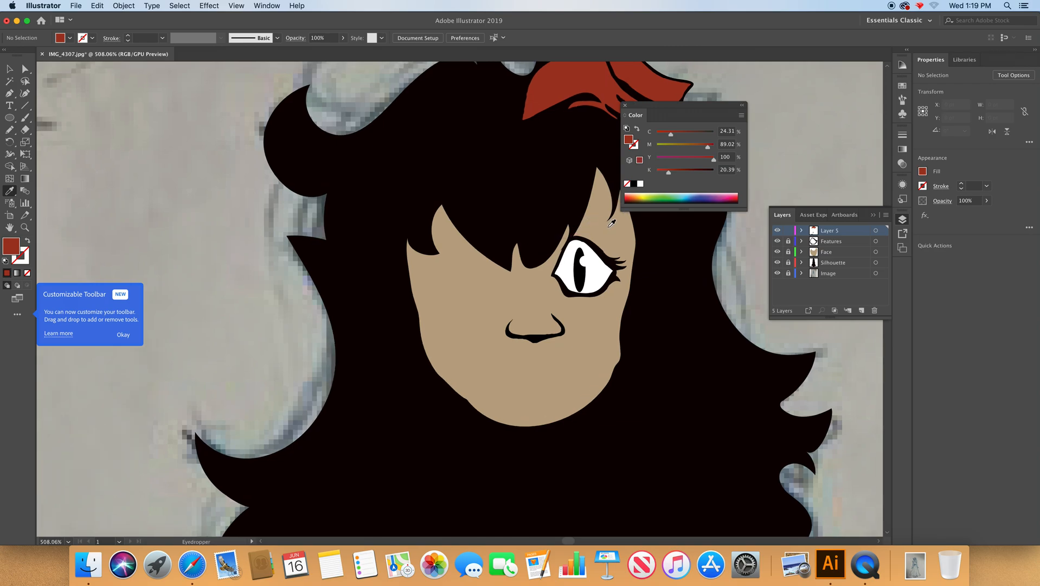
key(n)
mouse_move(624, 240)
mouse_down()
mouse_move(591, 213)
mouse_move(543, 247)
mouse_move(602, 218)
mouse_move(623, 248)
mouse_move(605, 223)
mouse_up()
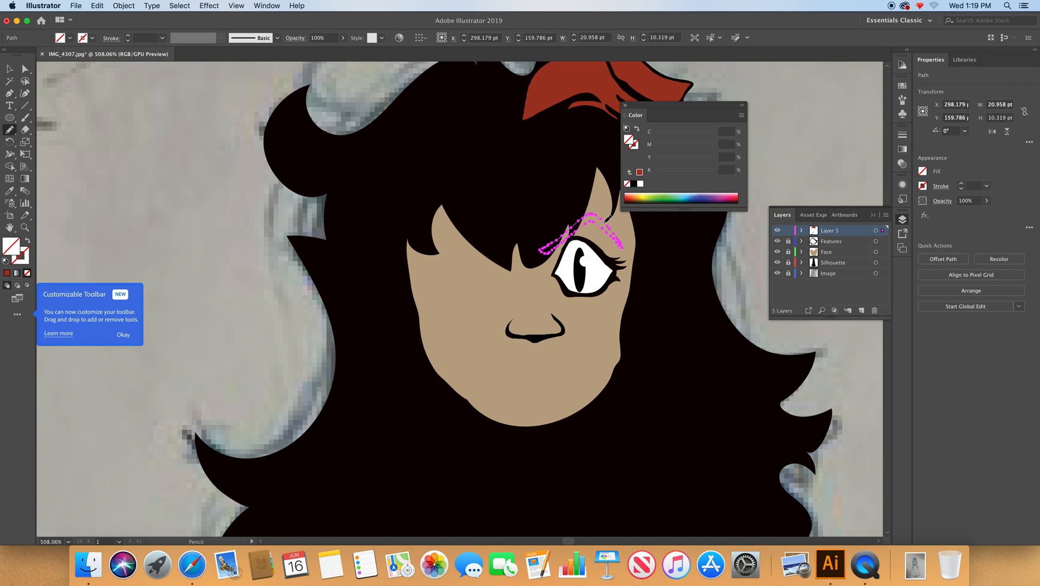
Fill the eyebrow with black sampled from the hair using the Eyedropper, and deselect it.
key(i)
click(569, 188)
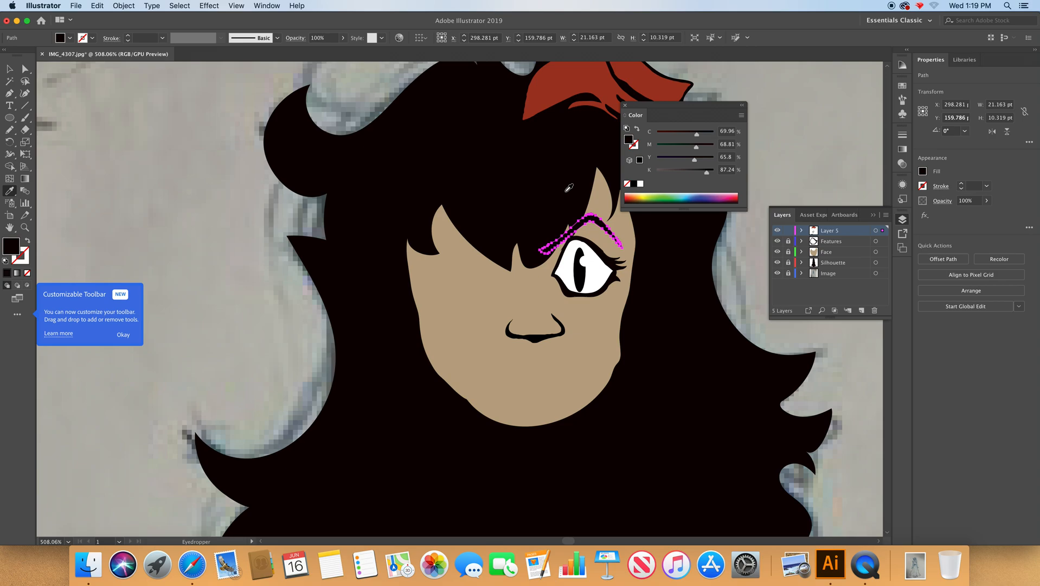
key(super+shift+a)
Examine the face and hair highlights up close and the full figure on the artboard.
alt+super+click(583, 301)
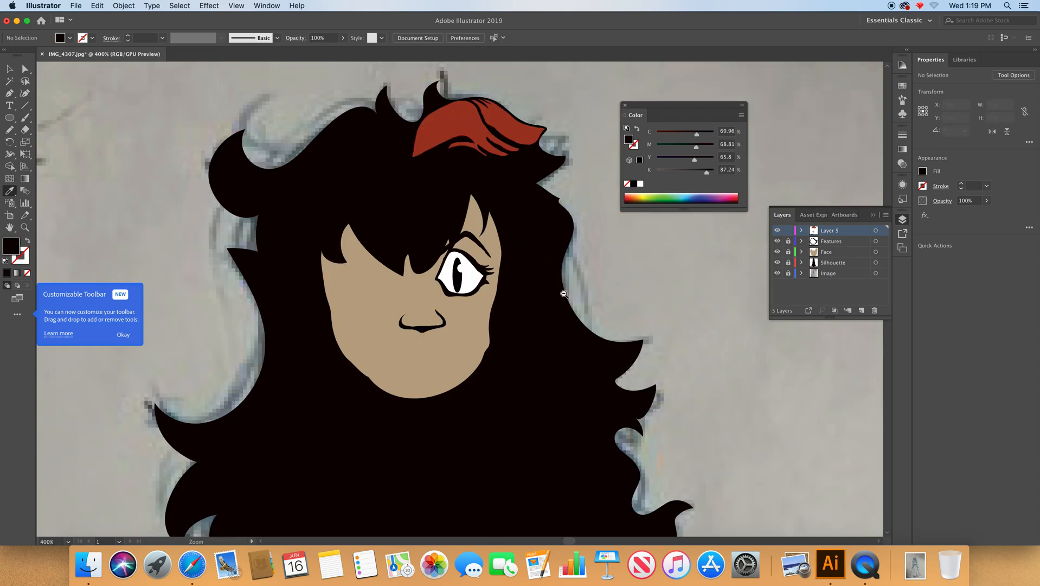
alt+super+click(468, 291)
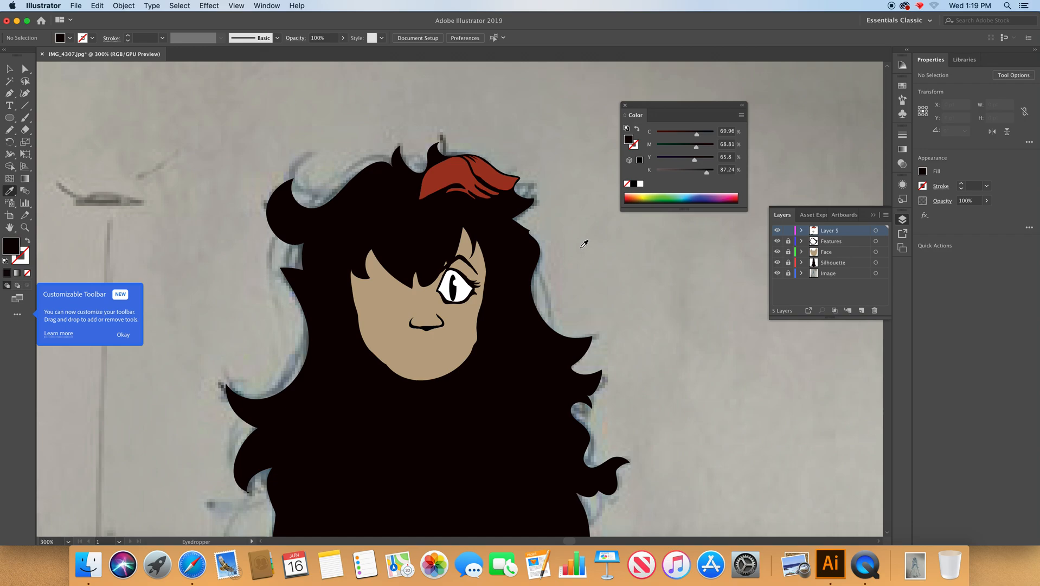
drag(433, 259, 562, 371)
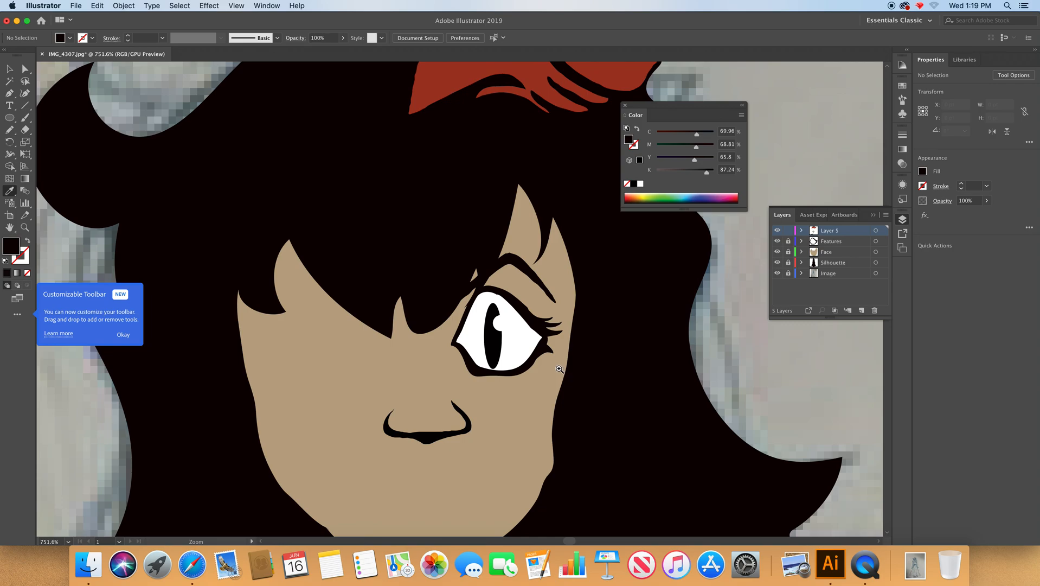
alt+super+click(494, 333)
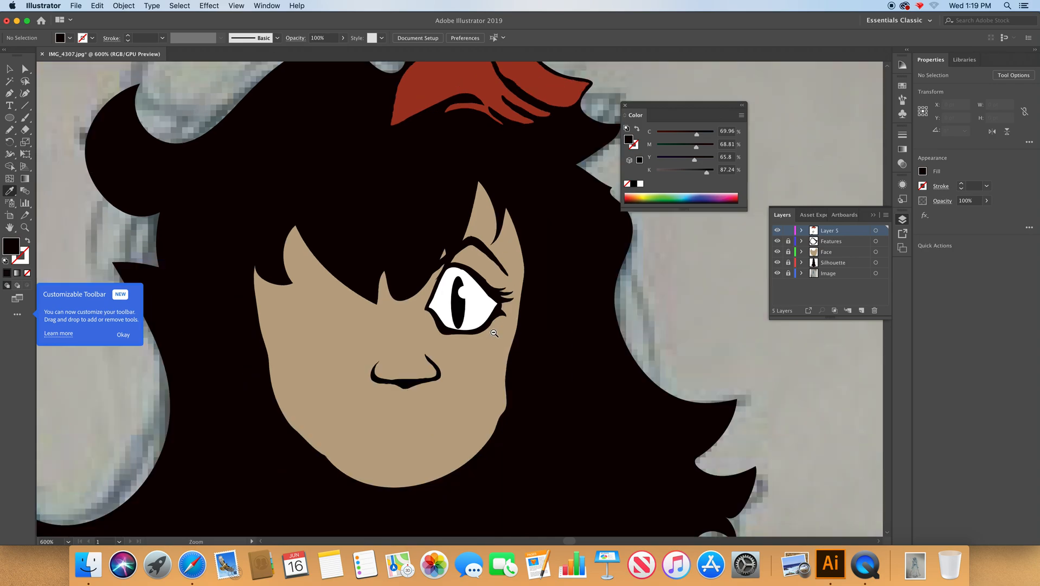
alt+super+click(495, 333)
alt+super+click(499, 329)
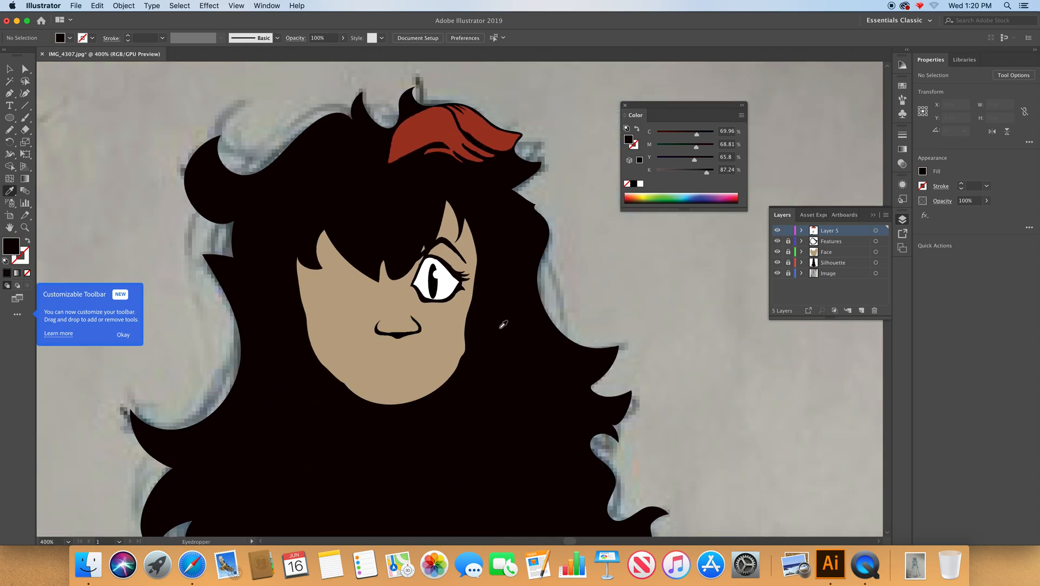
key(super+0)
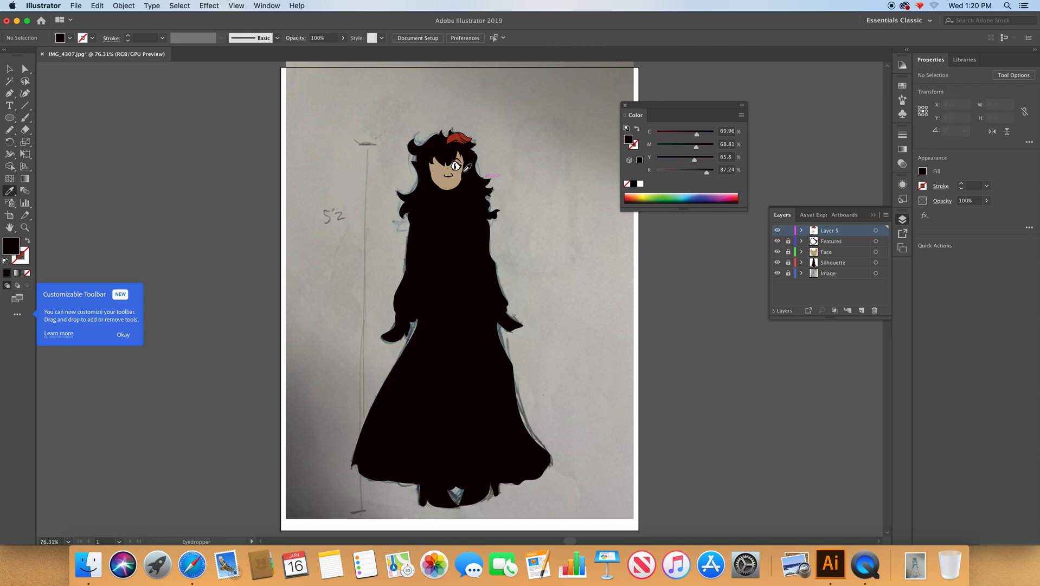
drag(396, 117, 559, 261)
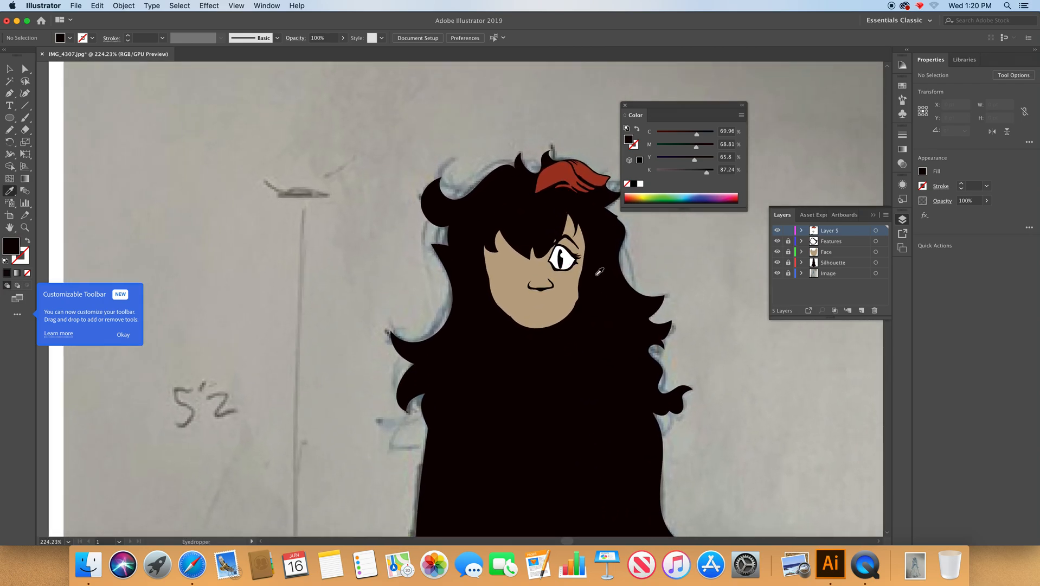
drag(601, 277, 451, 239)
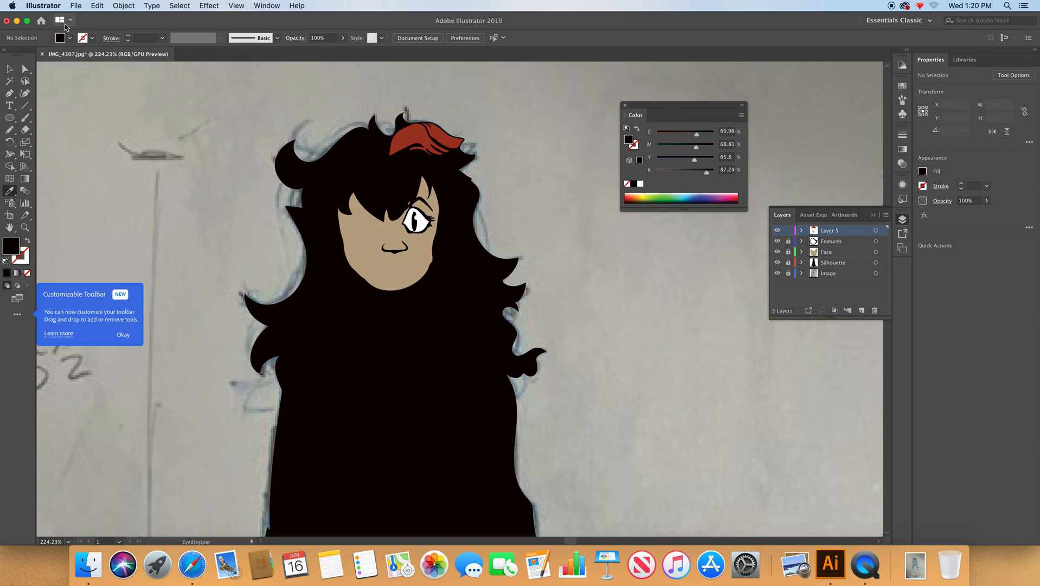
Save the document to the Desktop as Joe.ai in Adobe Illustrator format with the Illustrator CC version options.
click(76, 5)
click(96, 91)
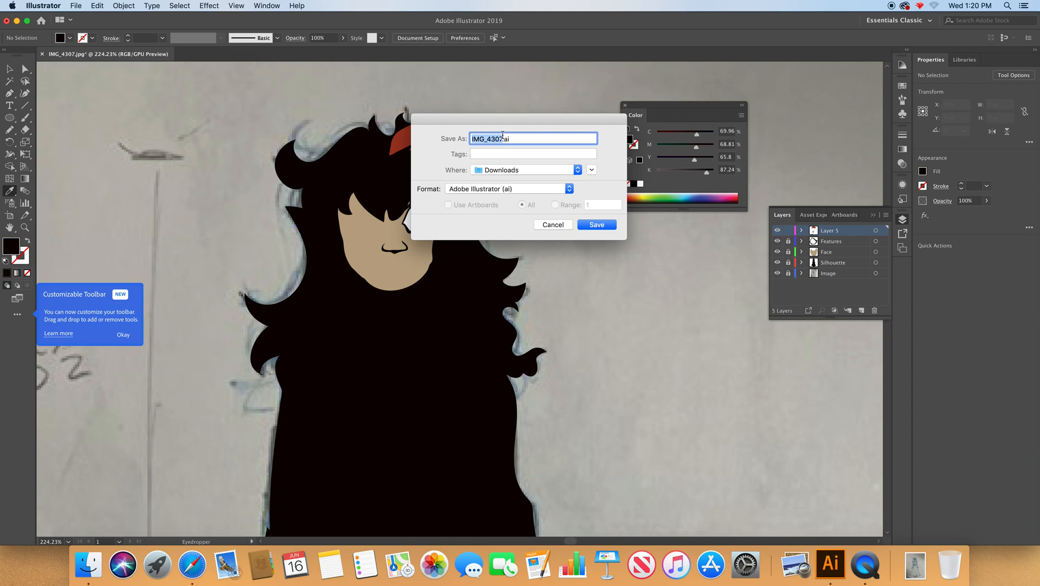
text(Joe)
click(512, 171)
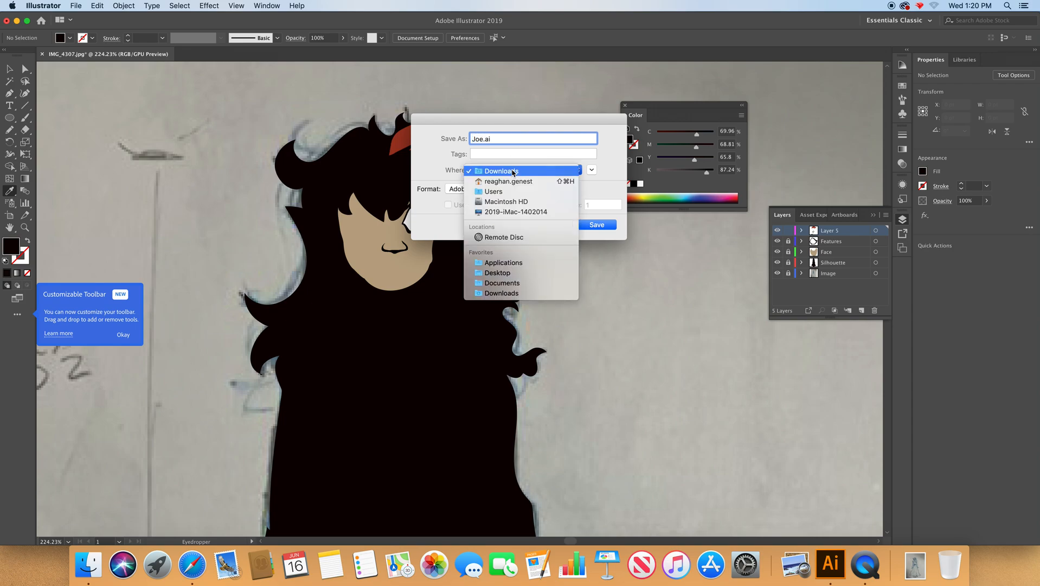
click(500, 277)
click(613, 227)
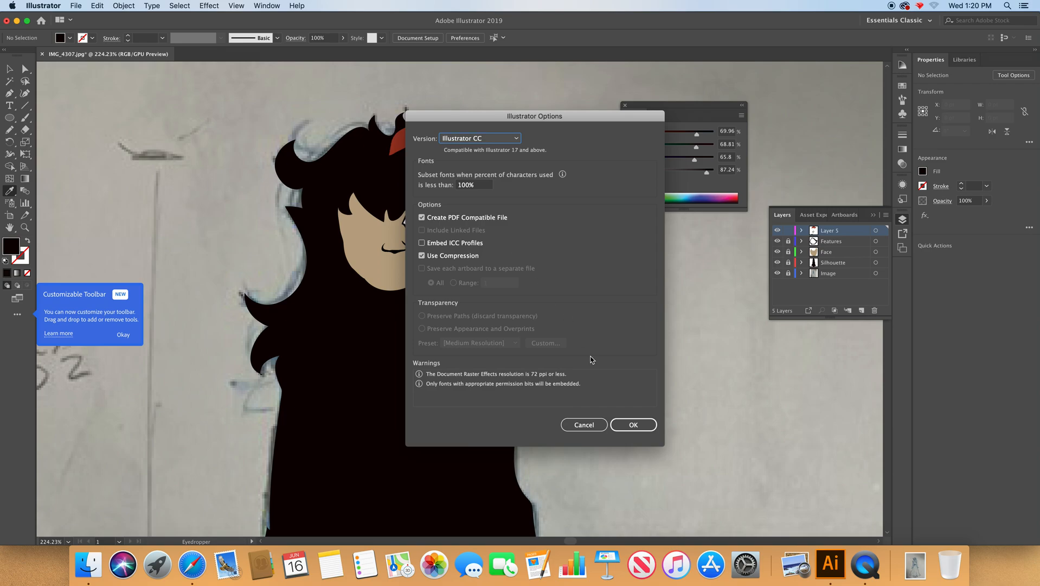
click(633, 424)
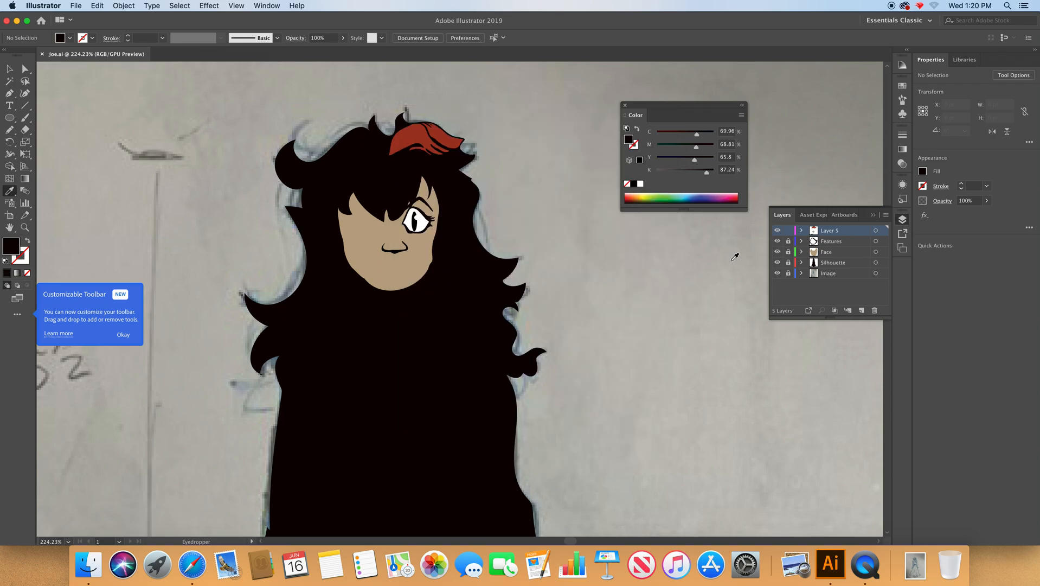
Move the Illustrator window aside to expose the desktop, switch to the Safari YouTube window and reposition it.
drag(836, 22, 316, 125)
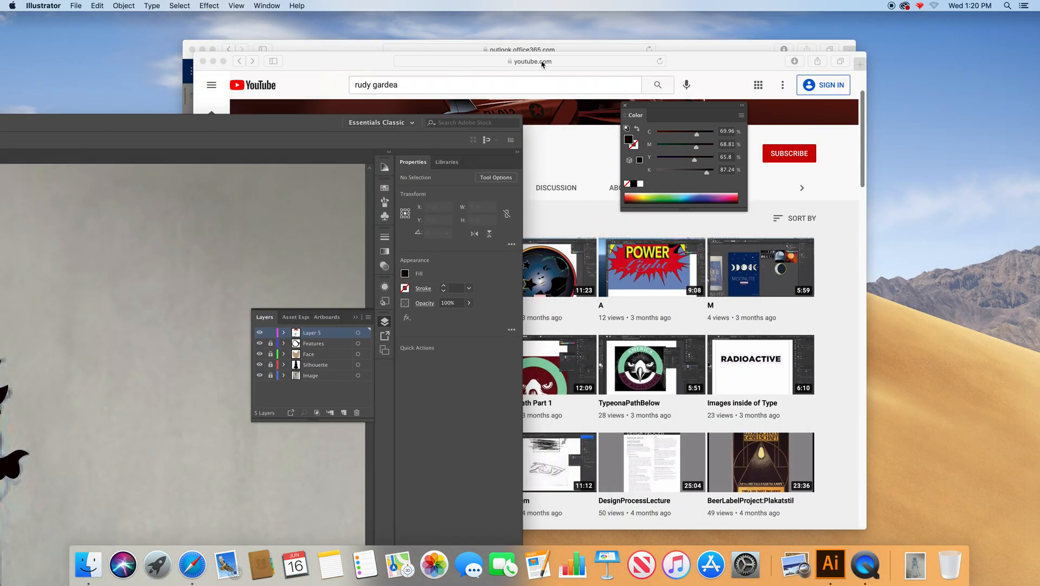
drag(336, 67, 128, 310)
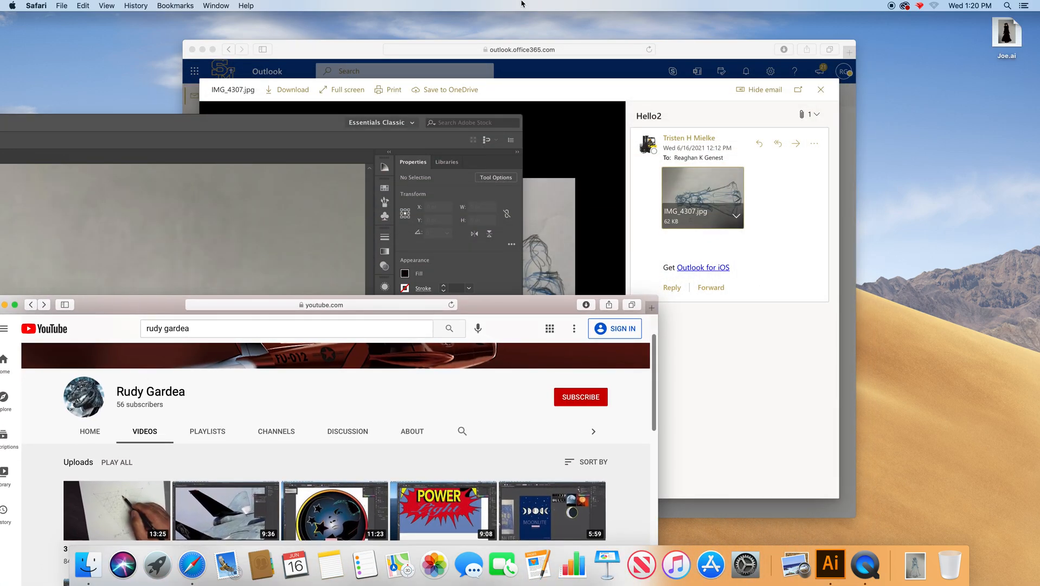
double_click(485, 306)
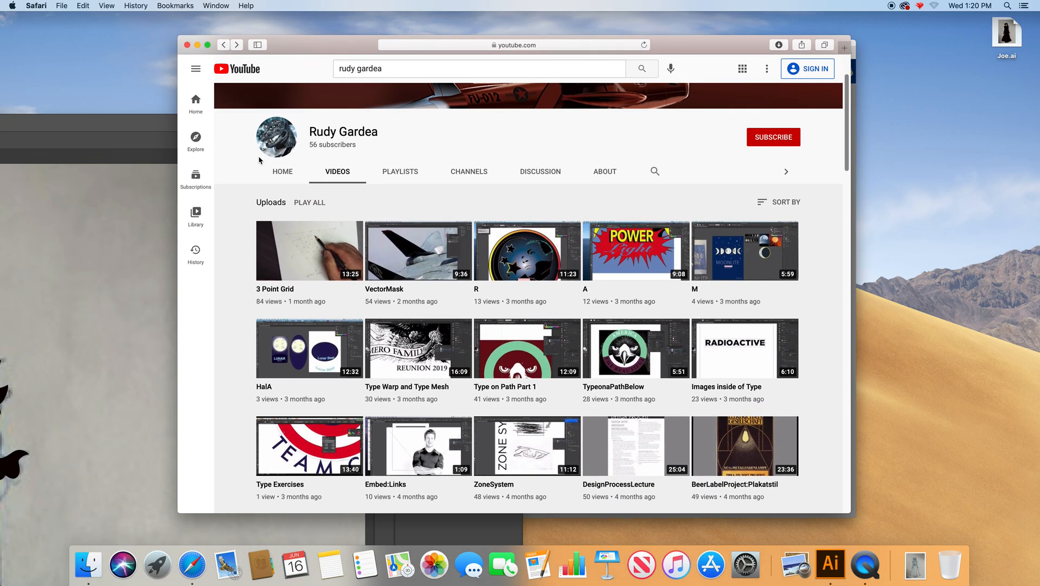
Move the YouTube window out of the way and reposition the Joe.ai file beside the Outlook window on the desktop.
double_click(678, 46)
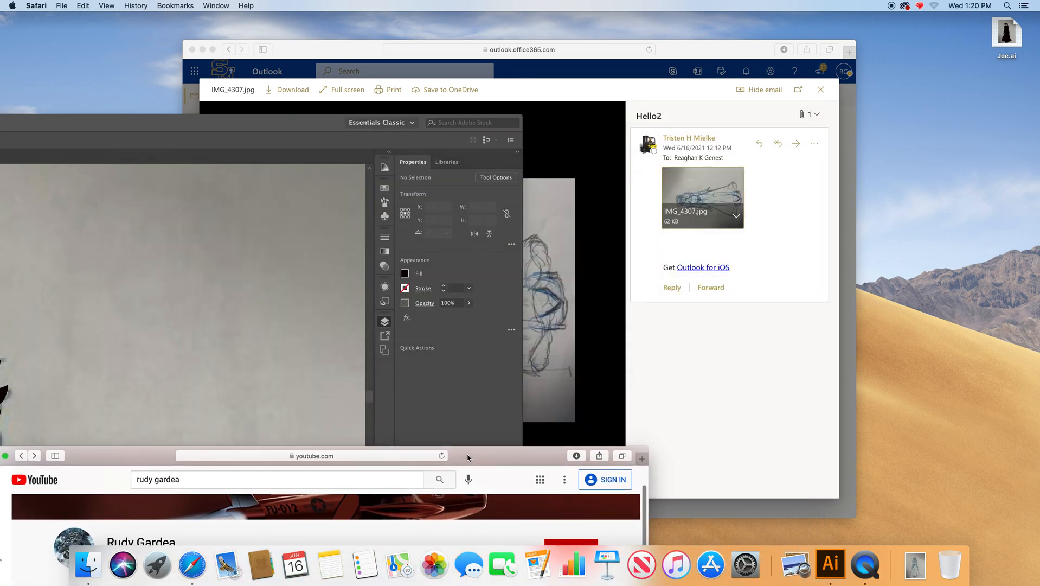
click(589, 50)
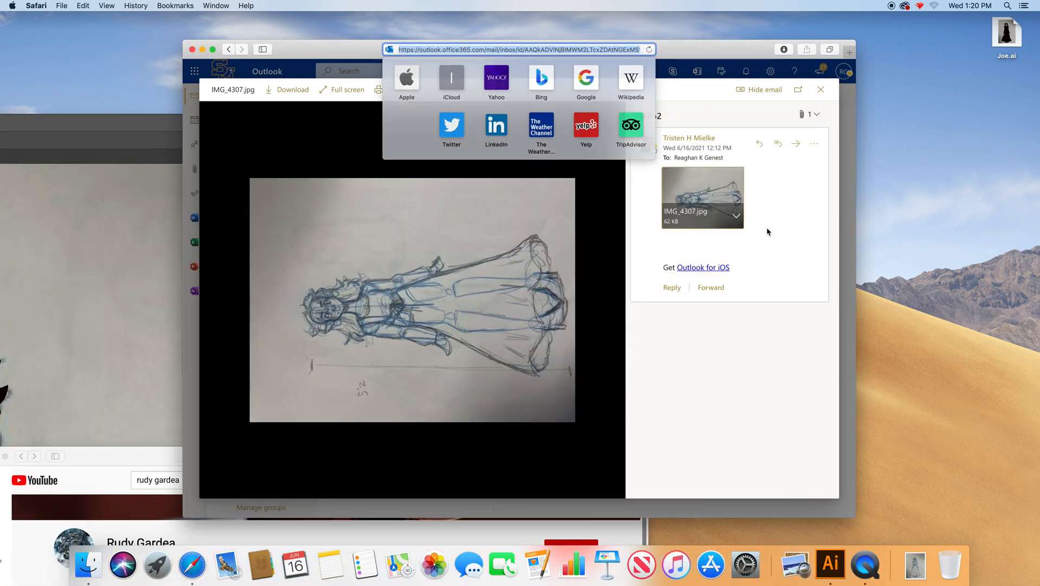
click(767, 24)
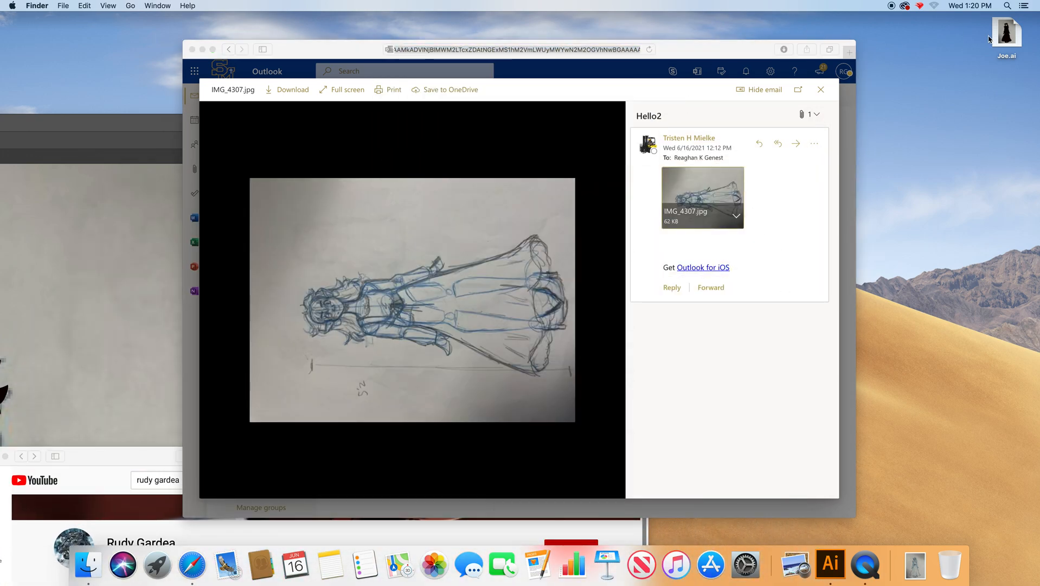
drag(1012, 36, 961, 164)
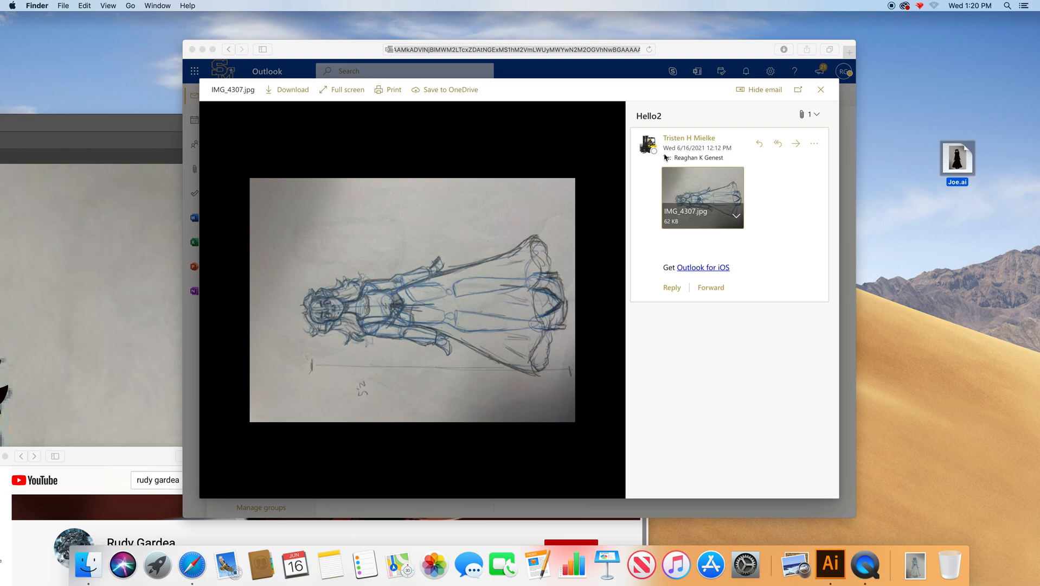
Switch back to Illustrator and move its window back over the desktop to bring the character artwork into view.
click(135, 126)
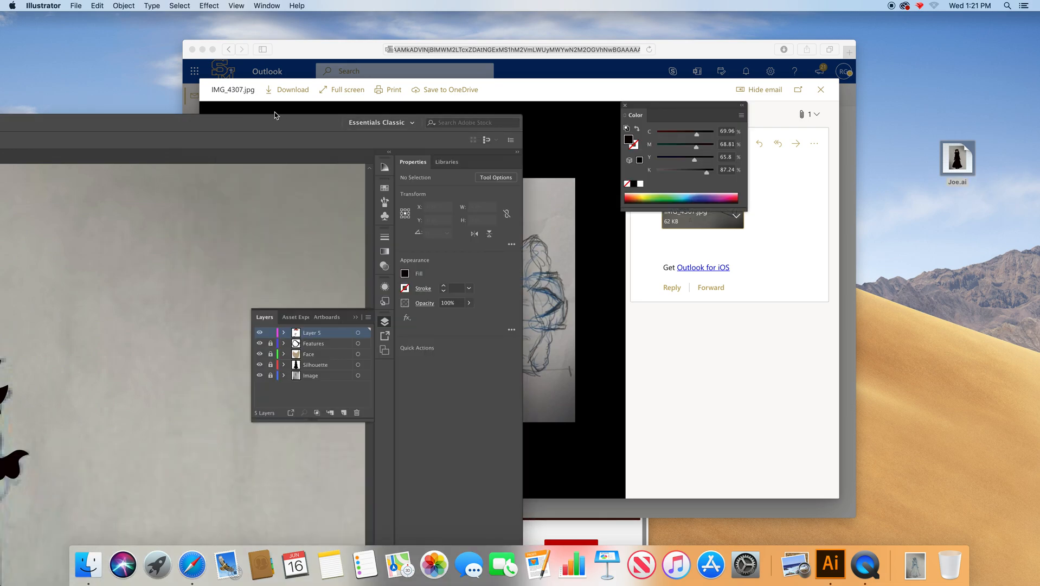
double_click(192, 125)
drag(653, 74, 666, 37)
drag(513, 31, 529, 39)
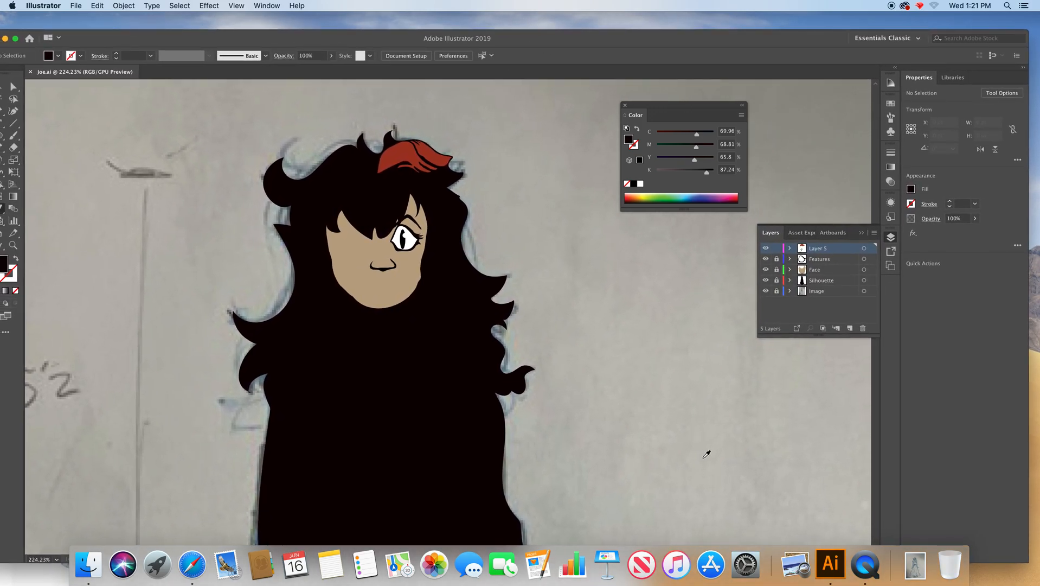